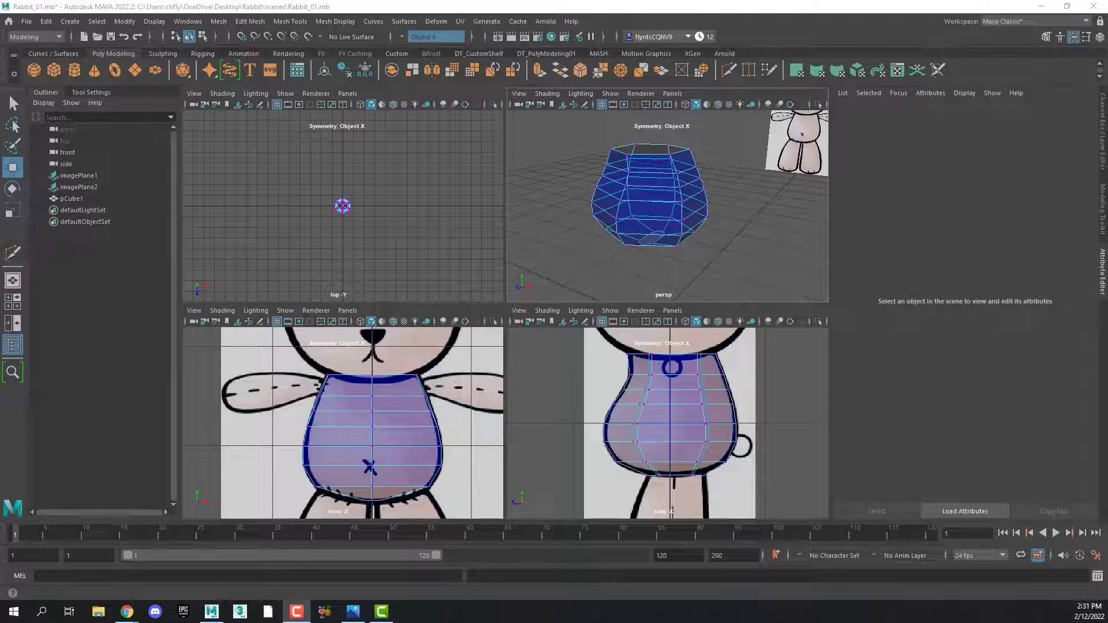
- Maximize the side view and select the two top neck corner vertices
left_click(548, 364)
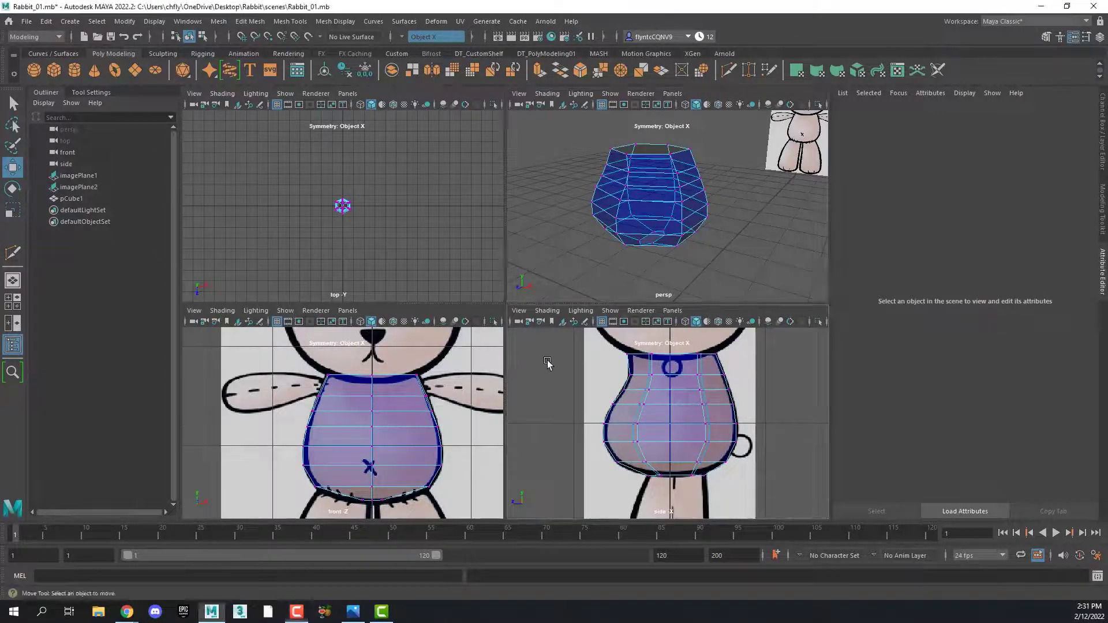
key("space")
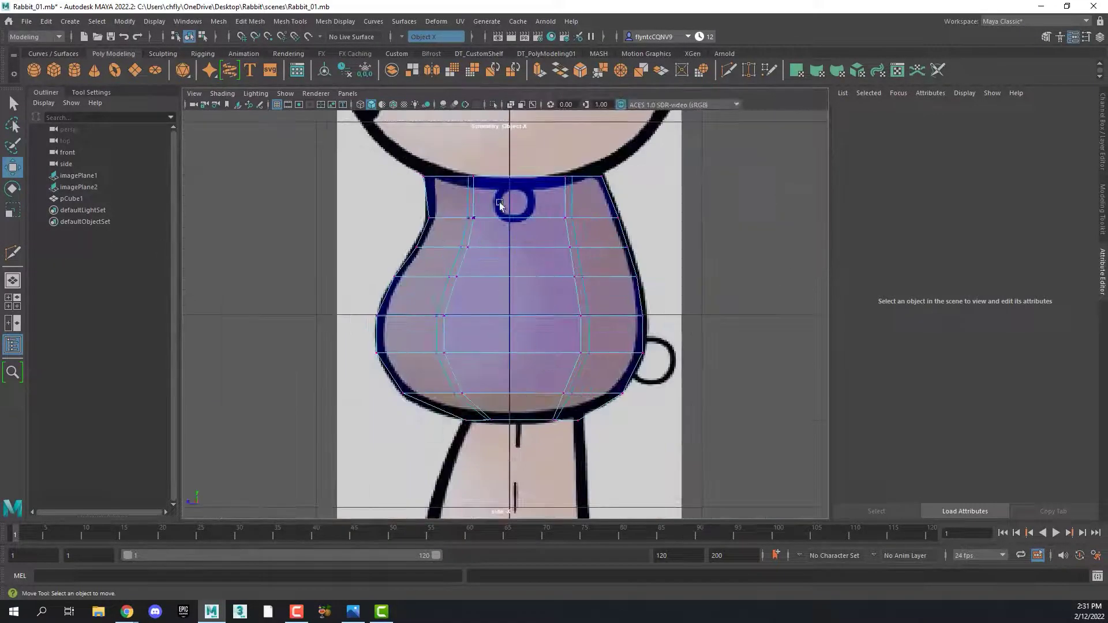
left_click_drag(435, 187, 391, 180)
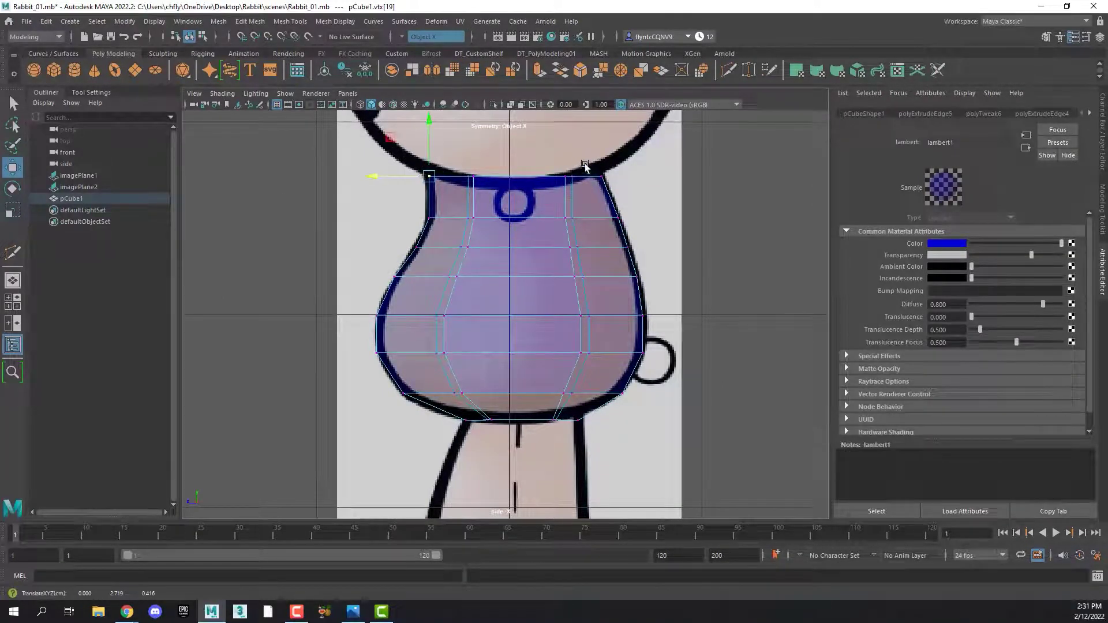
left_click(564, 176)
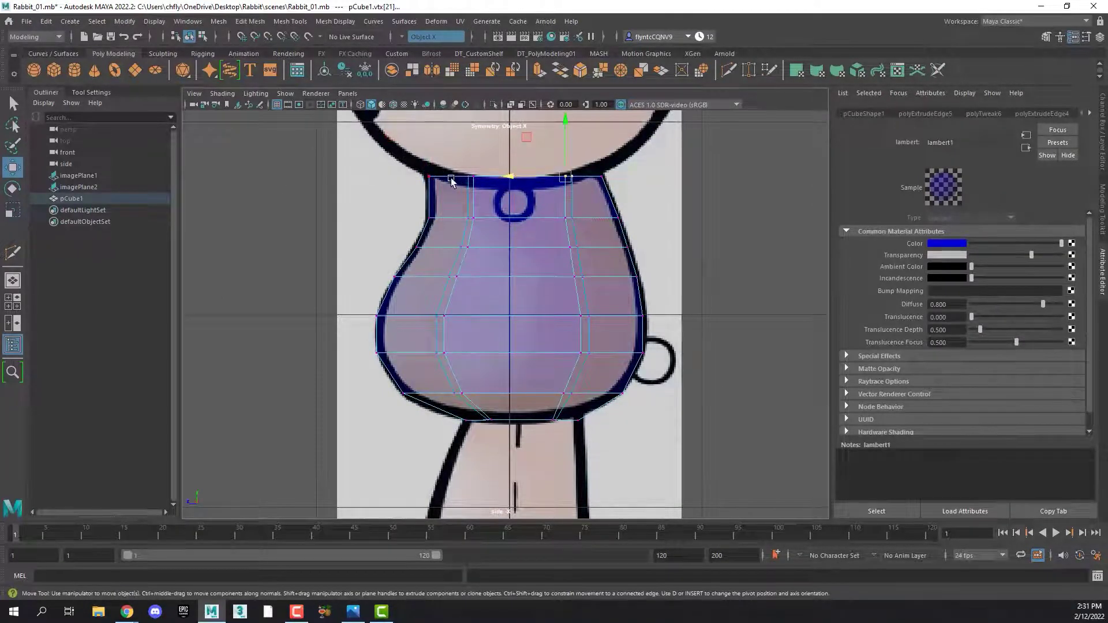
- Extrude the neck border edge upward into a wider, slightly lowered band
right_click_drag(451, 180, 455, 146)
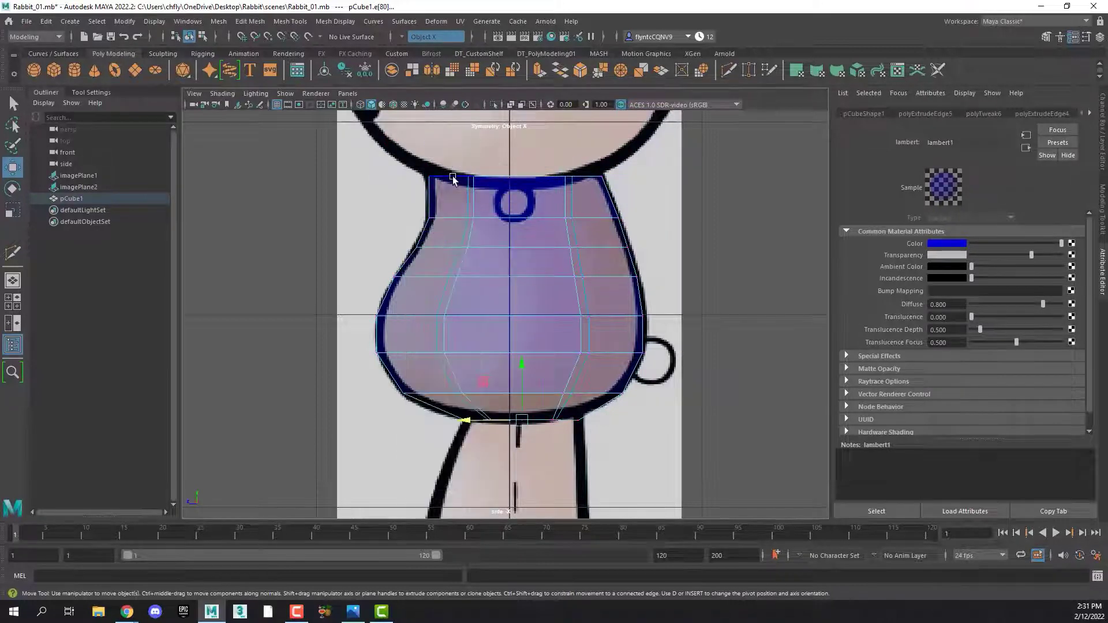
left_click(452, 179)
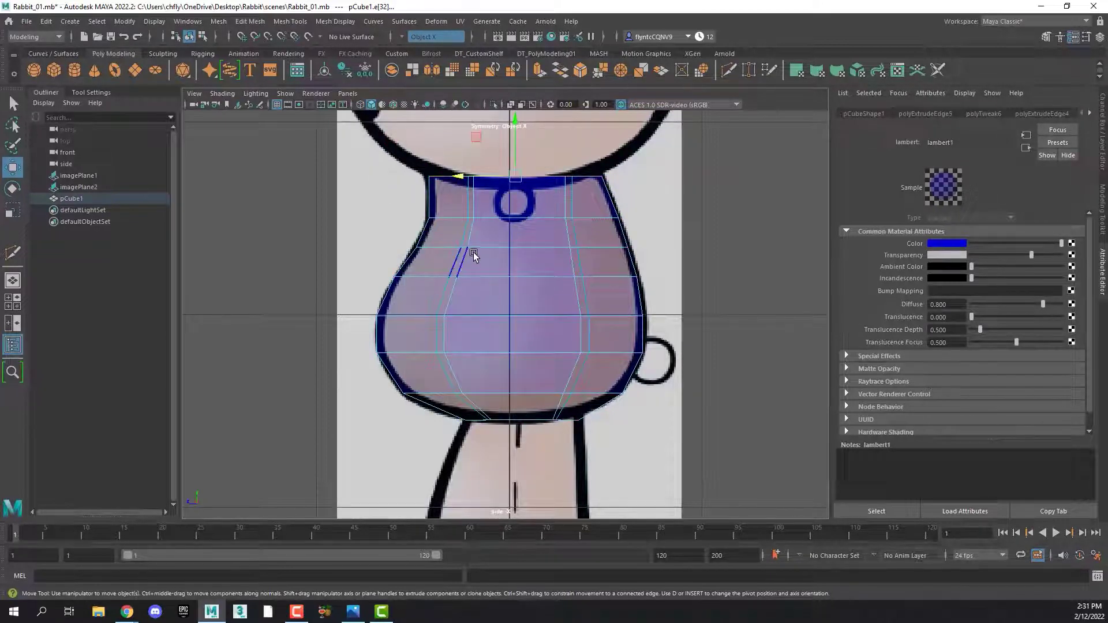
middle_click_drag(475, 257, 428, 414, "alt")
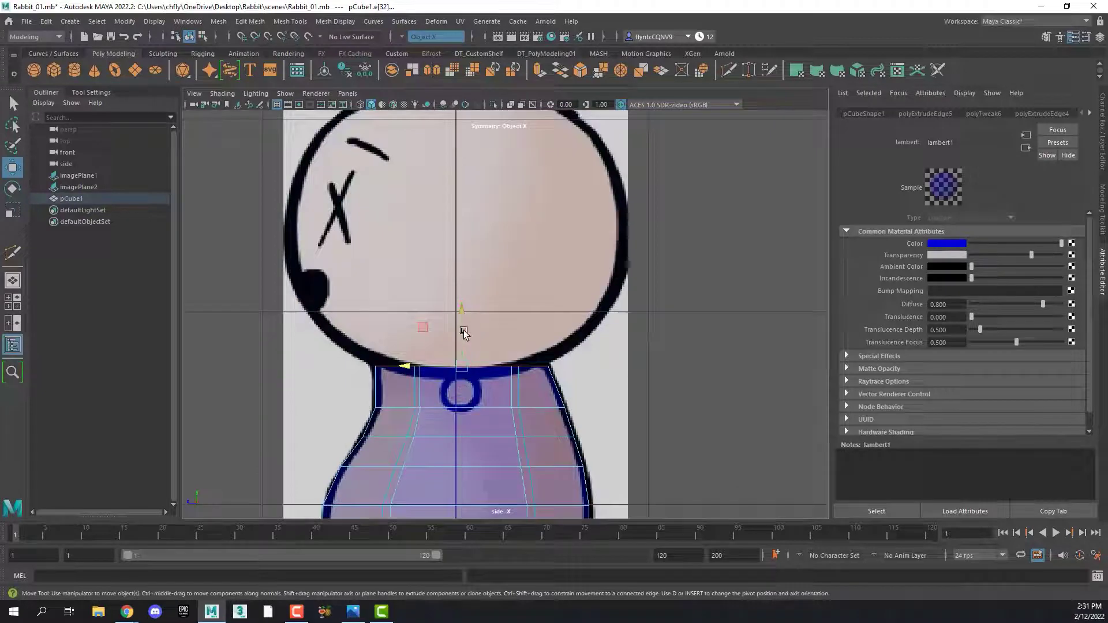
left_click_drag(460, 334, 465, 289, "shift")
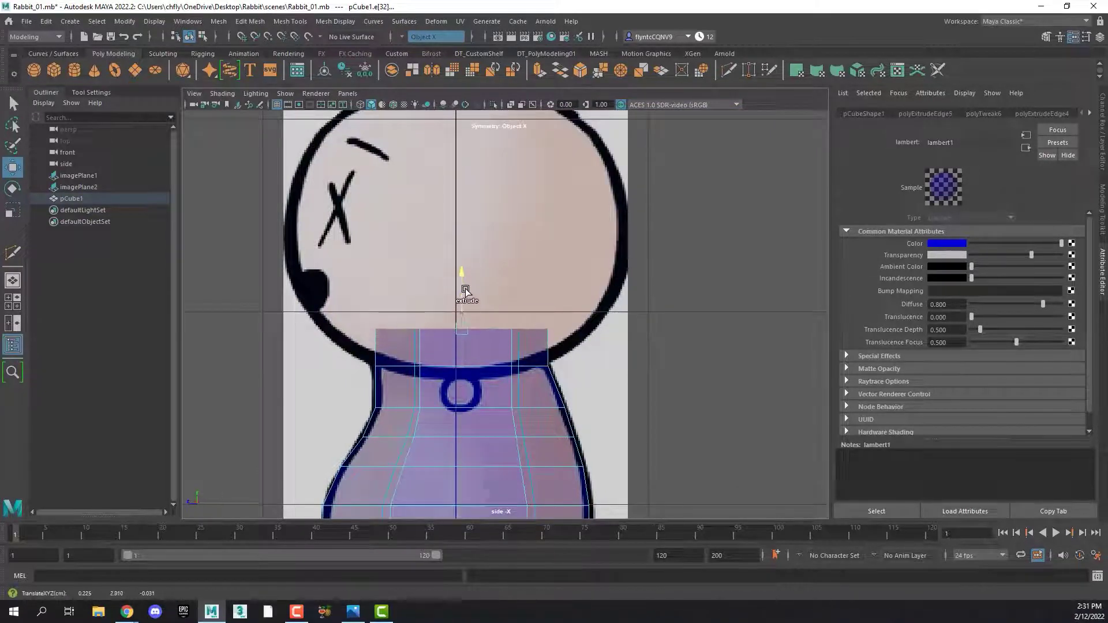
key("r")
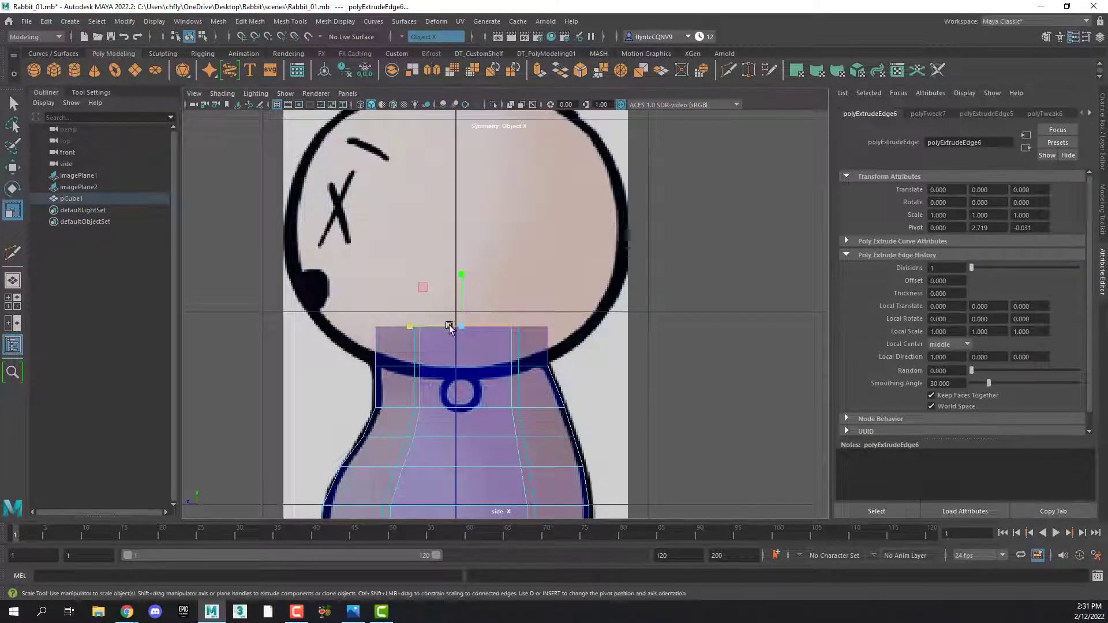
left_click_drag(417, 327, 383, 330)
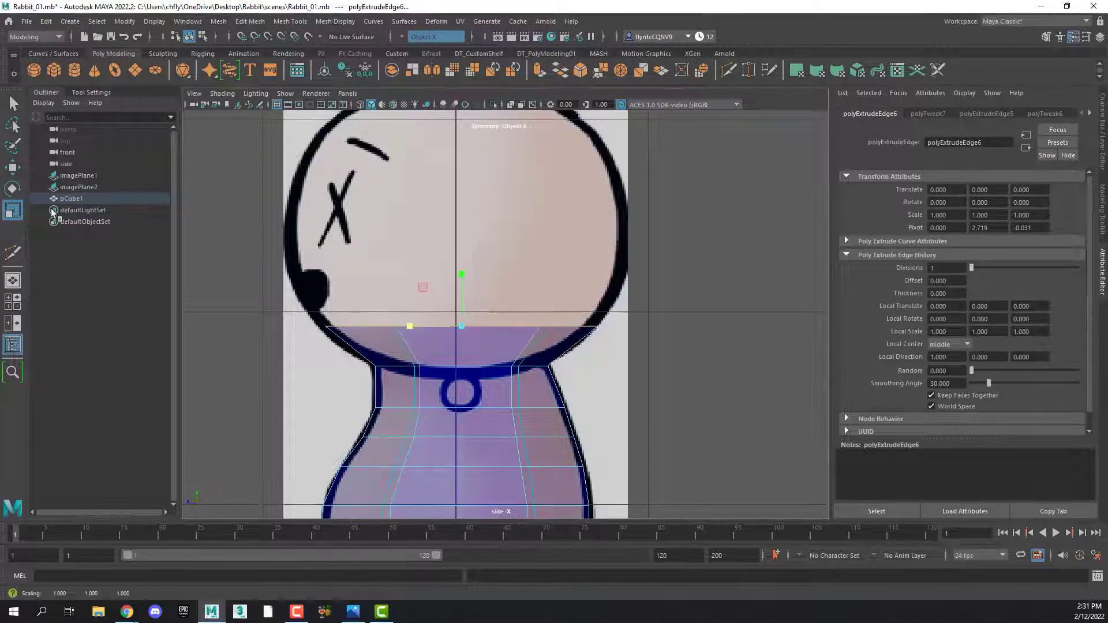
left_click(13, 168)
left_click_drag(462, 278, 461, 288)
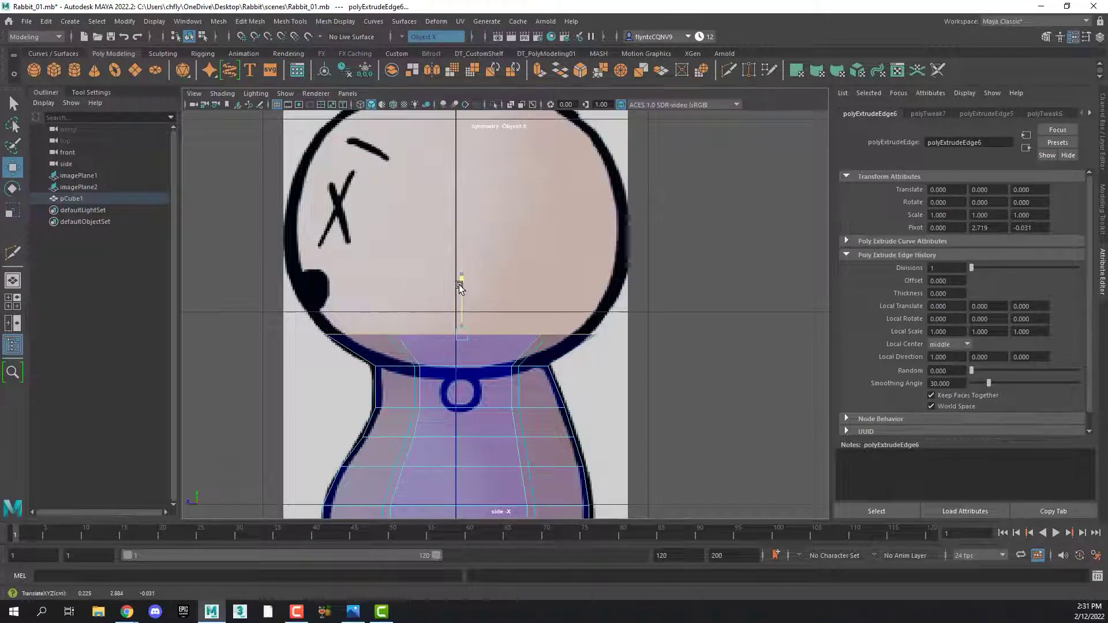
- Select the left and right neck vertices and switch to the front view
right_click_drag(457, 288, 445, 260)
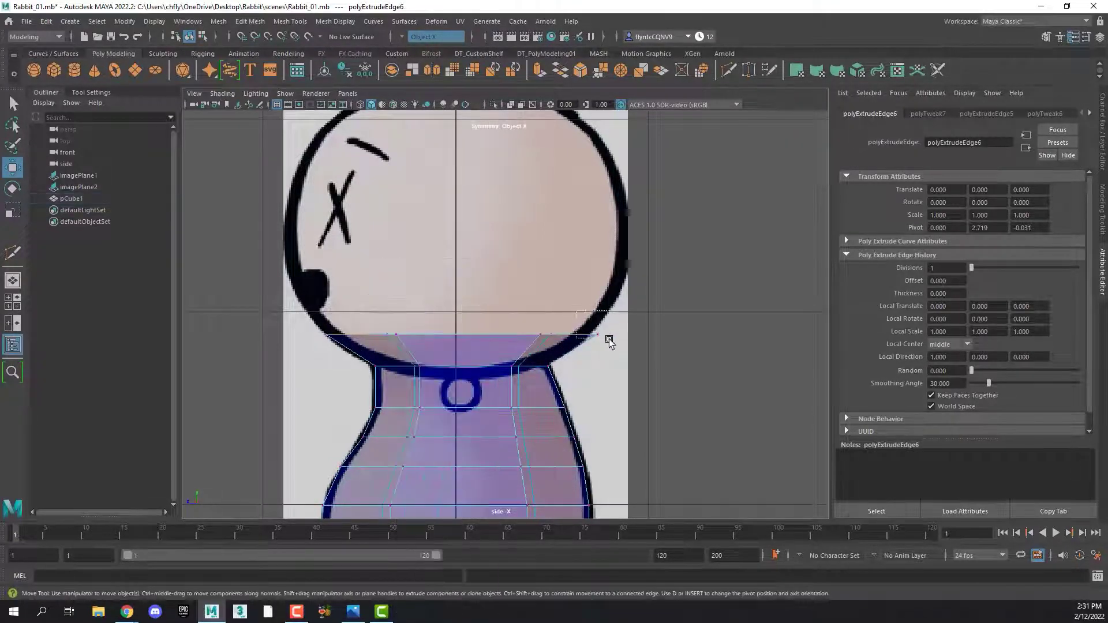
left_click_drag(606, 346, 569, 334)
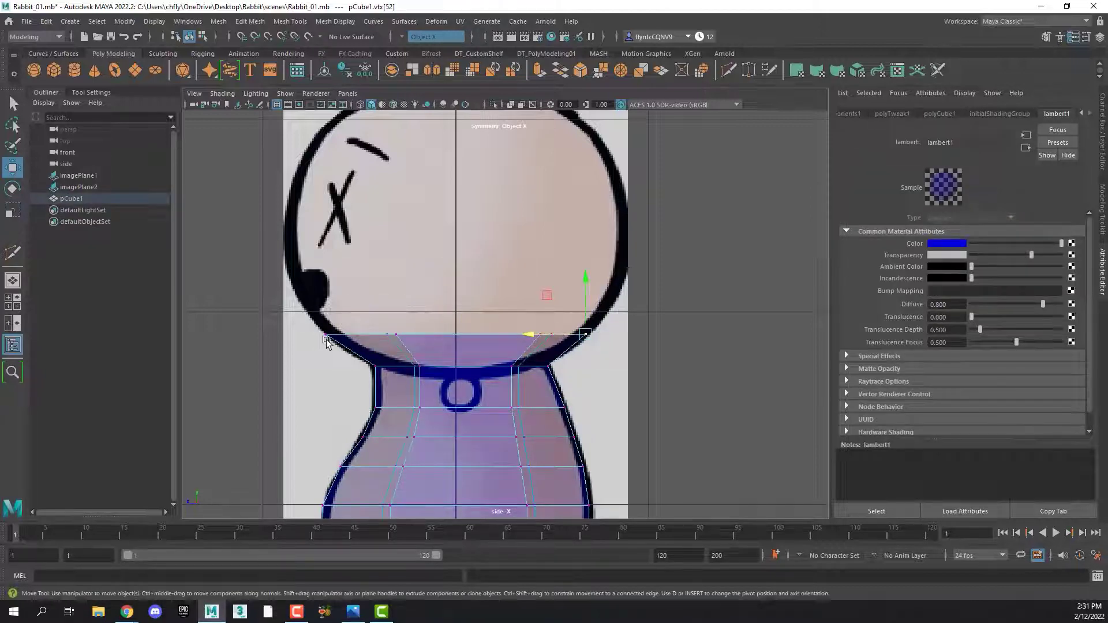
left_click_drag(334, 345, 303, 340)
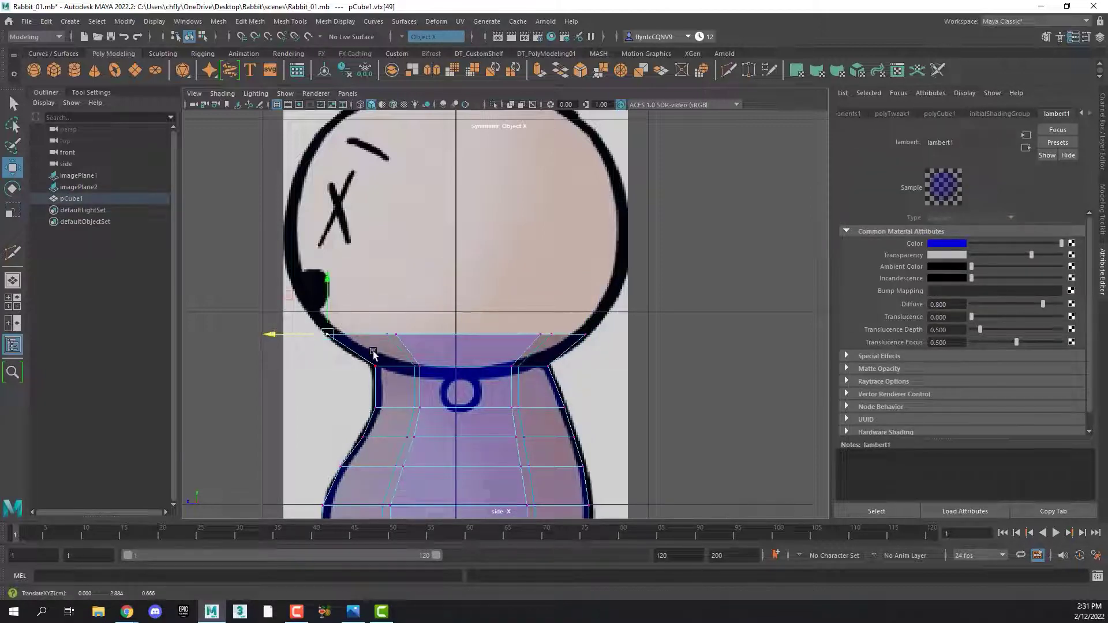
key("space")
key("space")
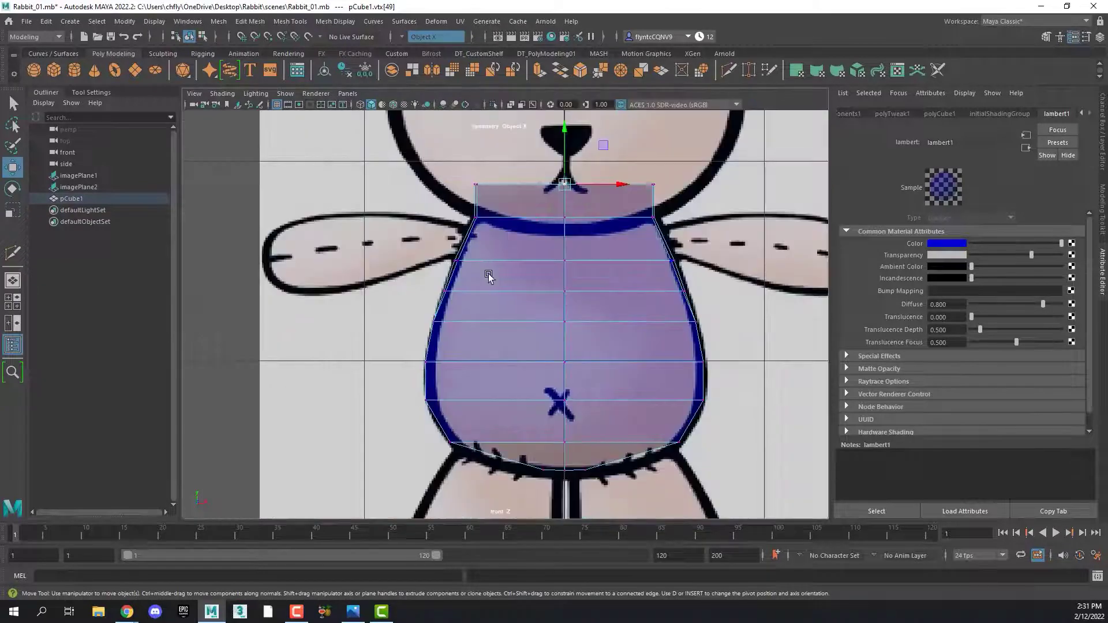
- Spread the top corner vertices outward to the head outline and lower them slightly
left_click(476, 185)
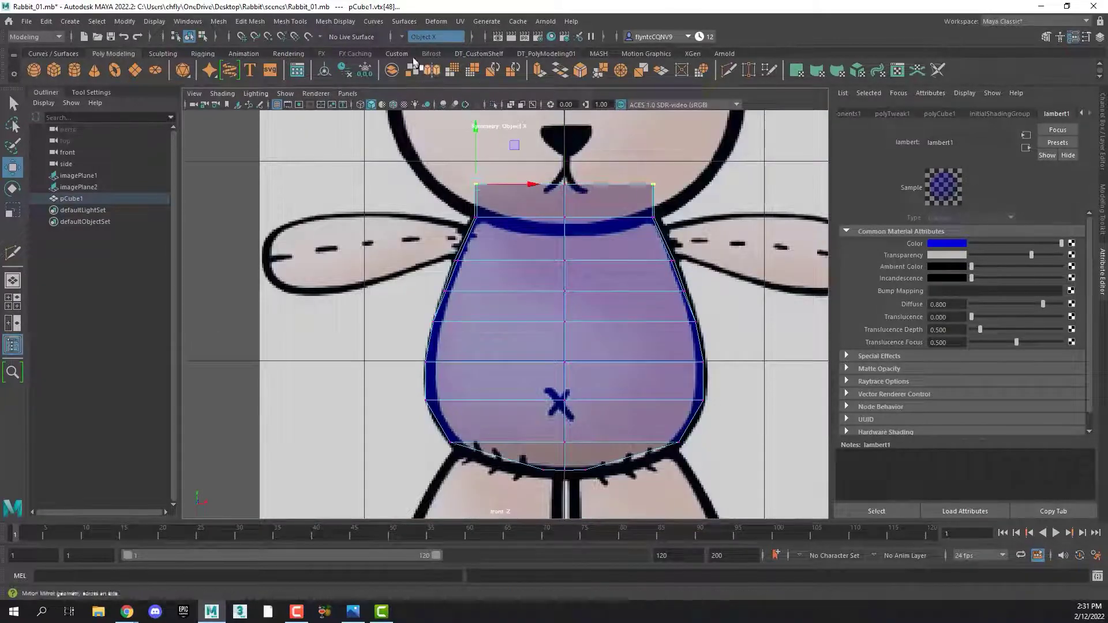
left_click_drag(529, 186, 486, 184)
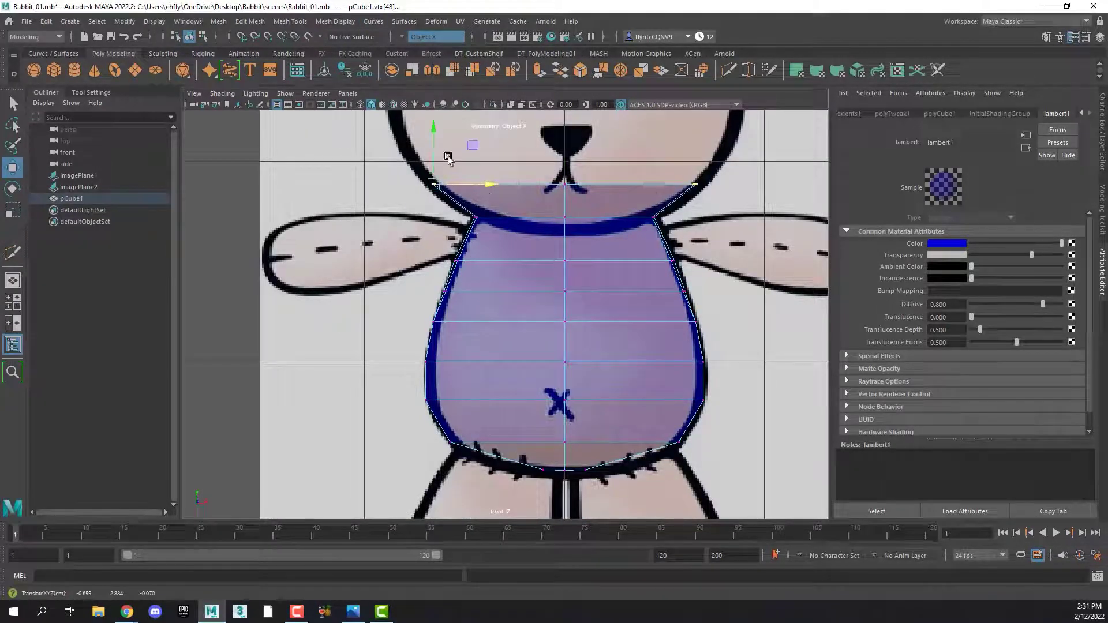
left_click_drag(433, 146, 435, 150)
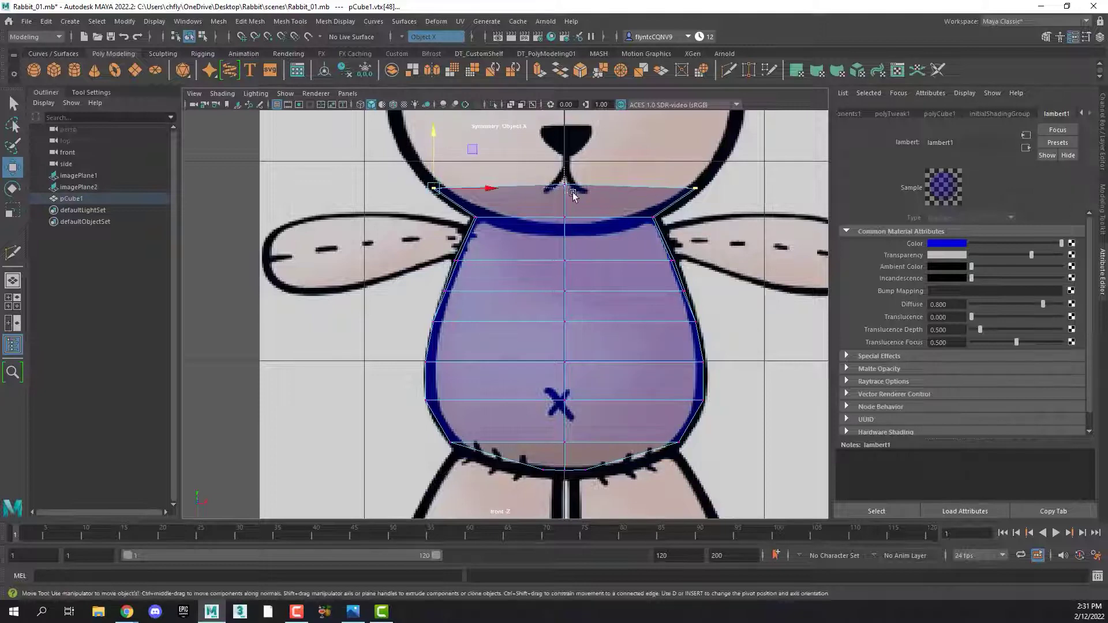
left_click_drag(572, 194, 570, 193)
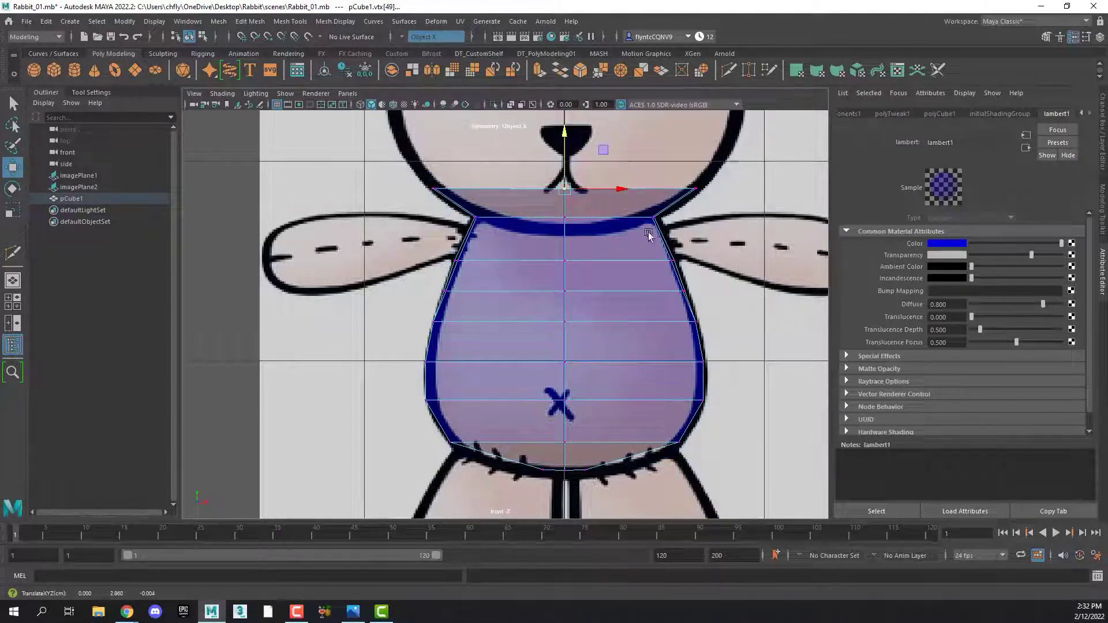
- Extrude the top edge up into another band and nudge its corner vertex sideways
right_click_drag(510, 187, 513, 165)
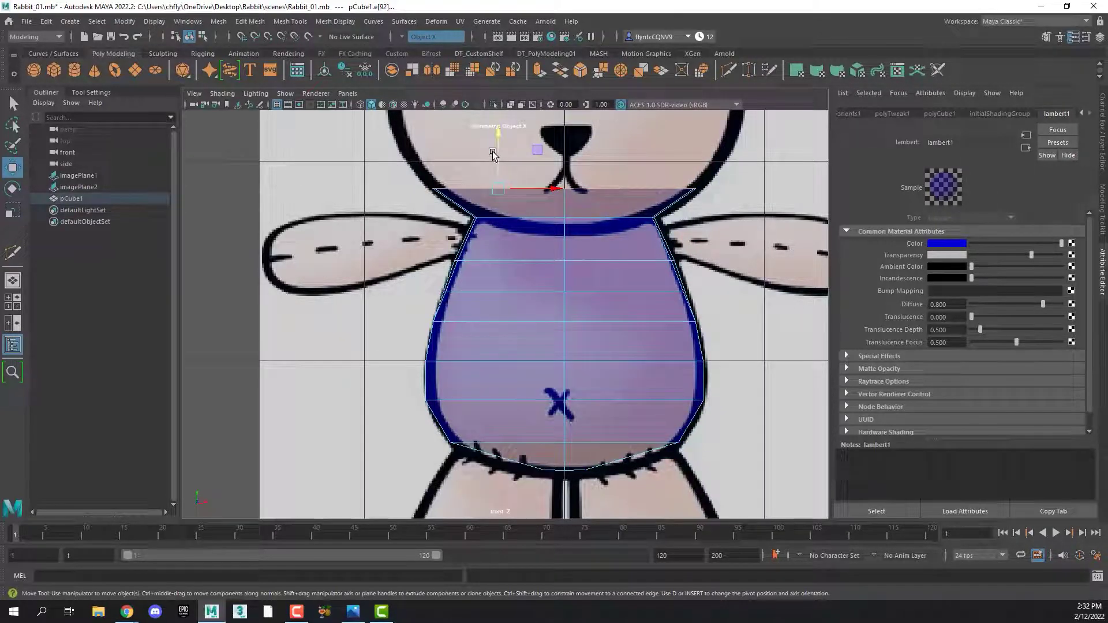
left_click_drag(496, 146, 496, 107, "shift")
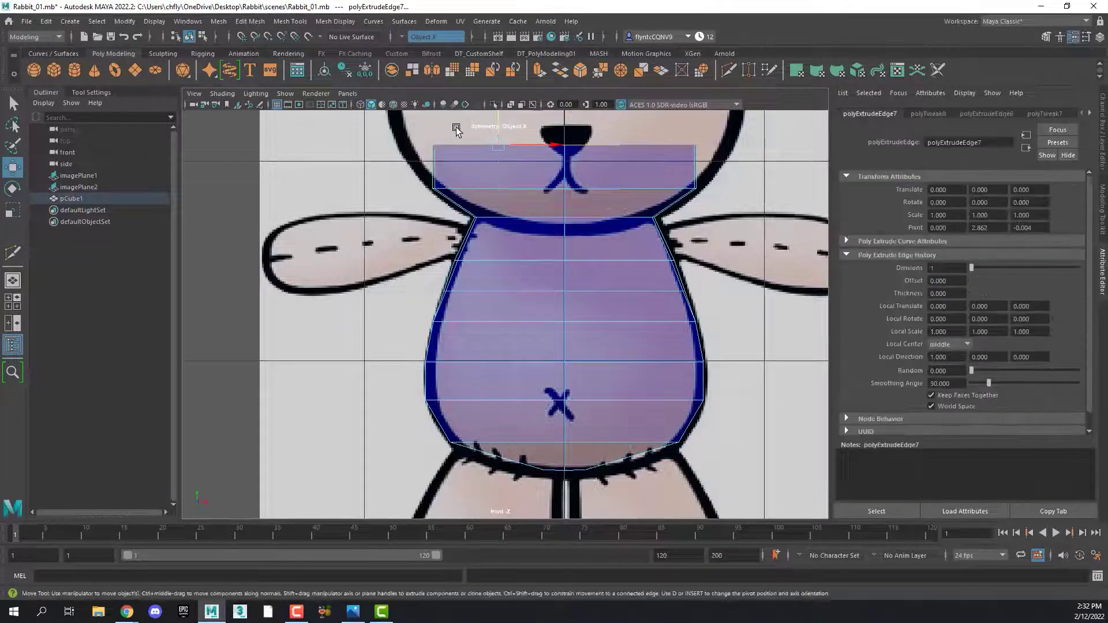
right_click_drag(445, 143, 403, 149)
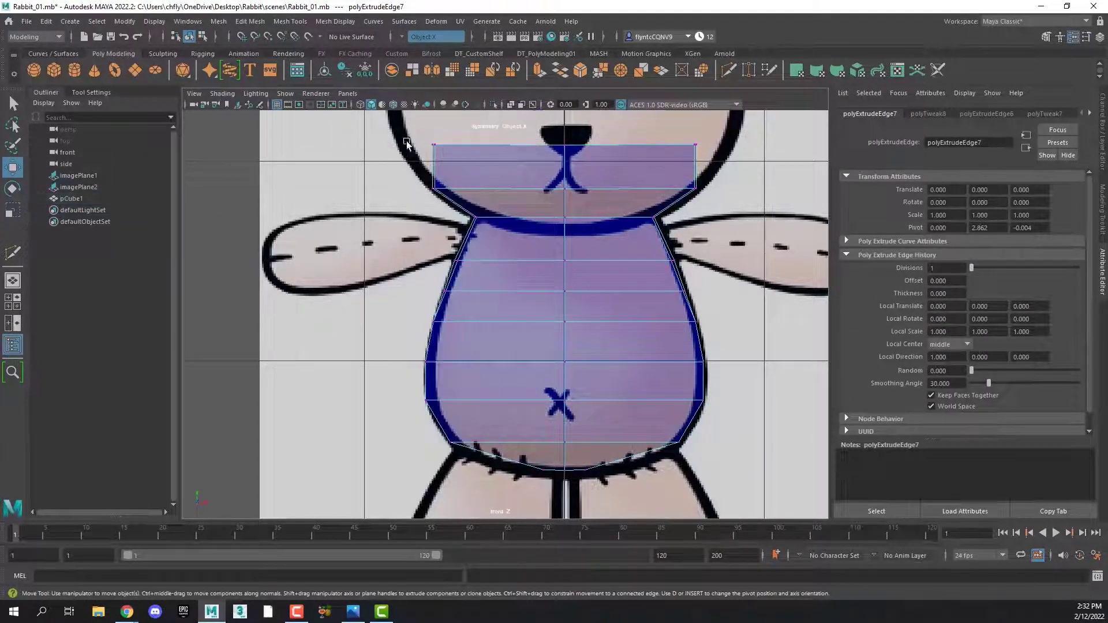
left_click(435, 146)
left_click_drag(435, 145, 433, 146)
- Scale the whole top vertex row out to the head outline in the side view
key("space")
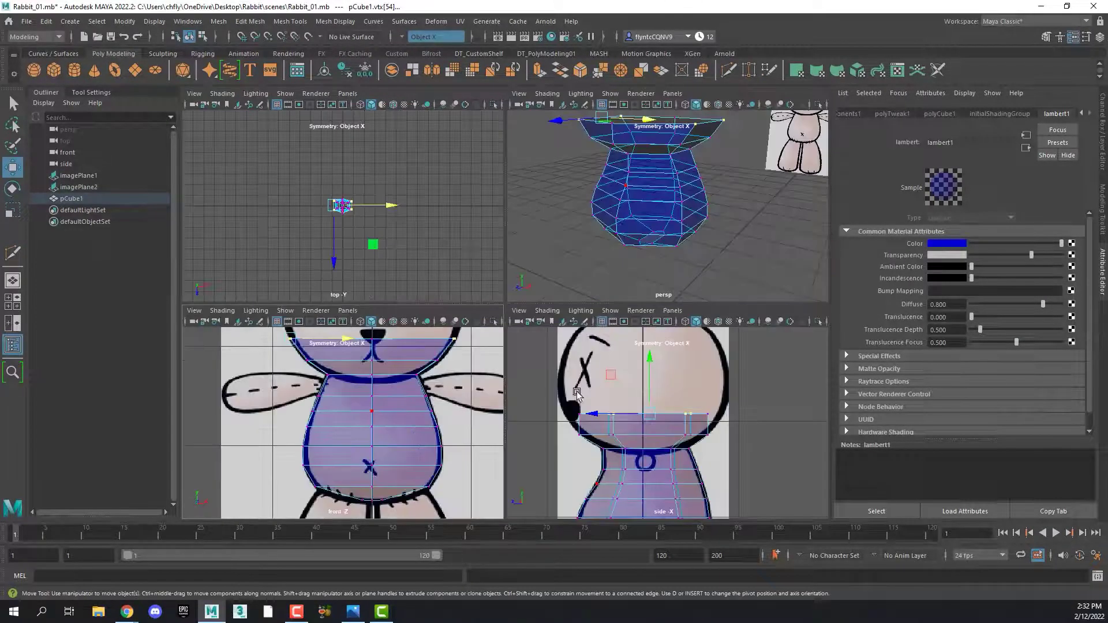
key("space")
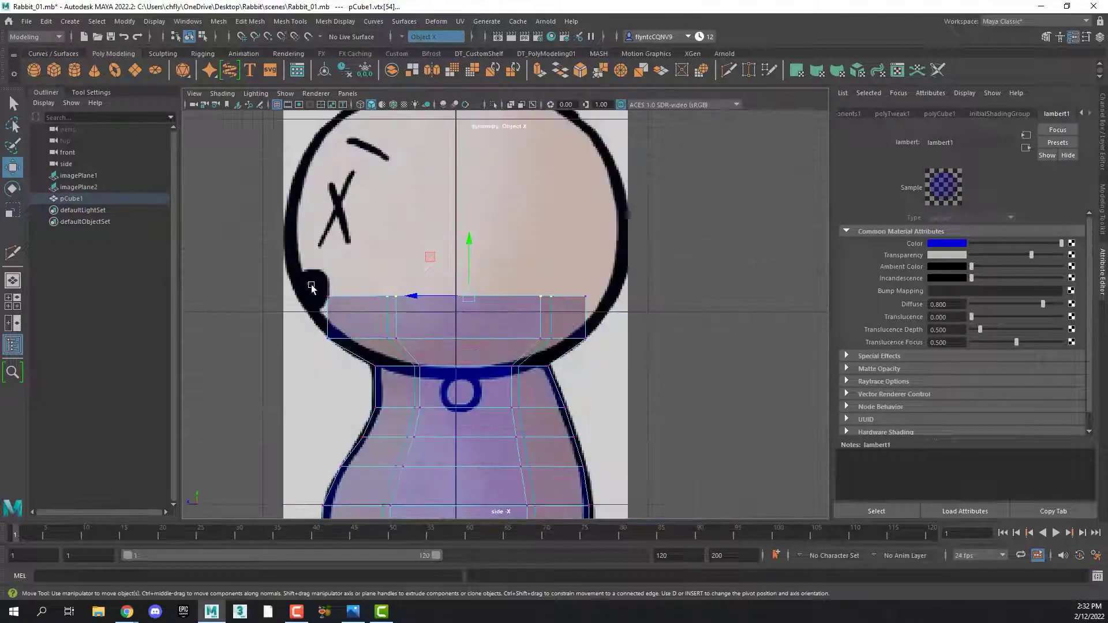
left_click_drag(360, 310, 606, 314)
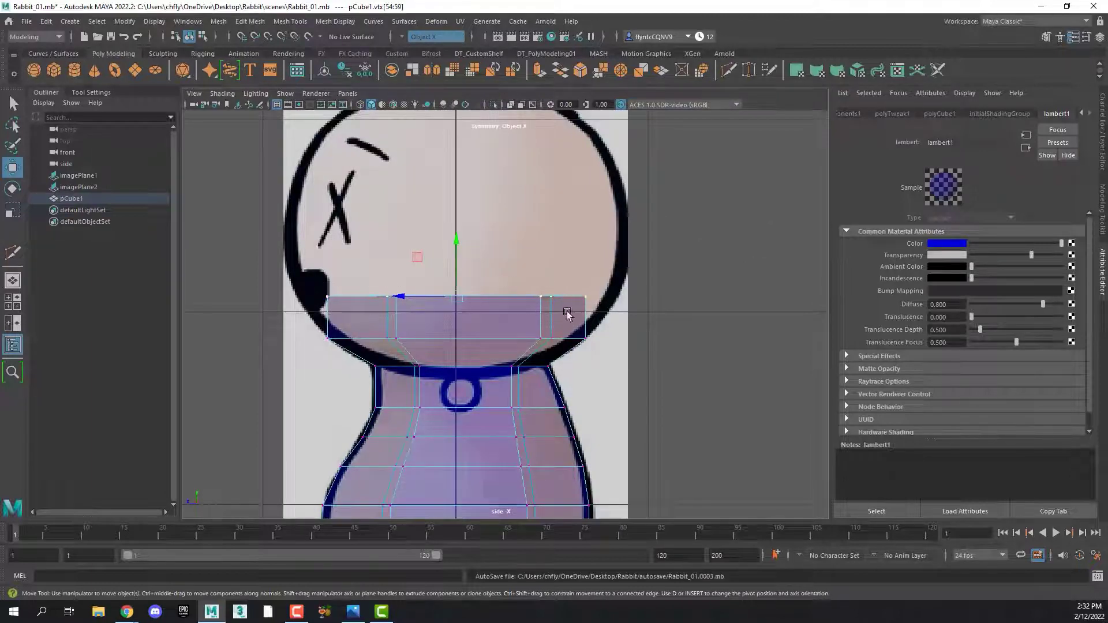
left_click(13, 213)
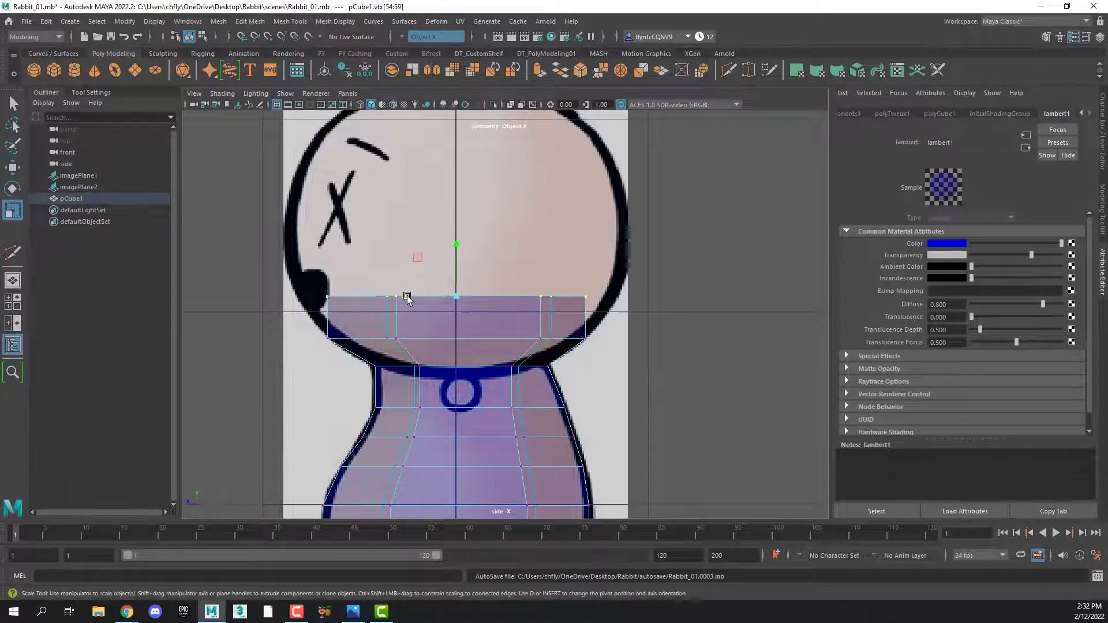
left_click_drag(408, 298, 393, 299)
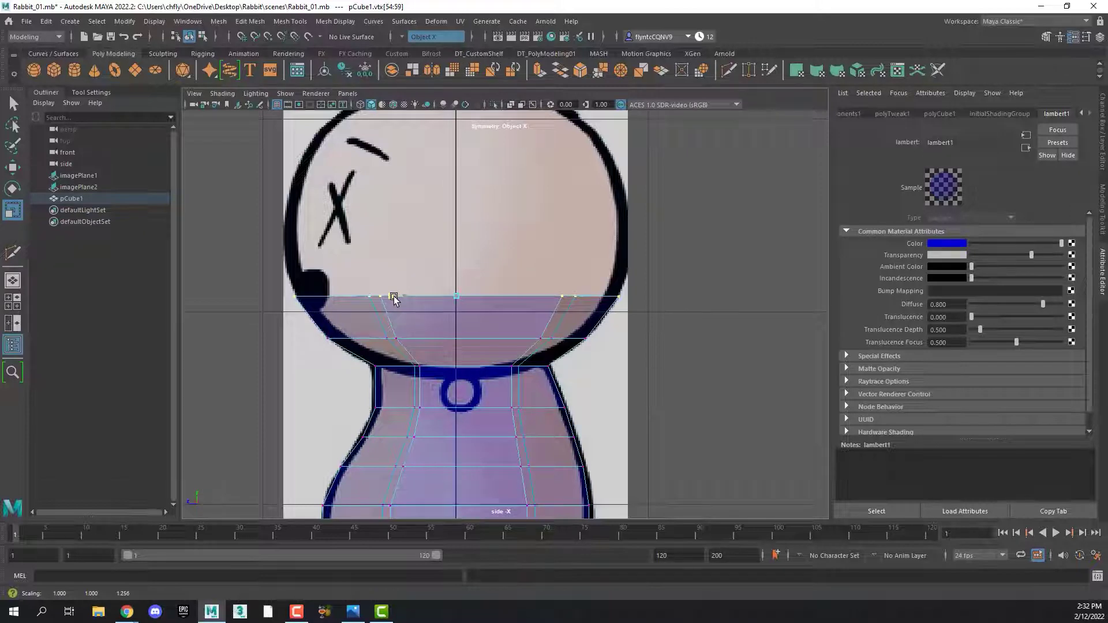
- Frame the rabbit's head in the full front view and switch to edge selection
key("space")
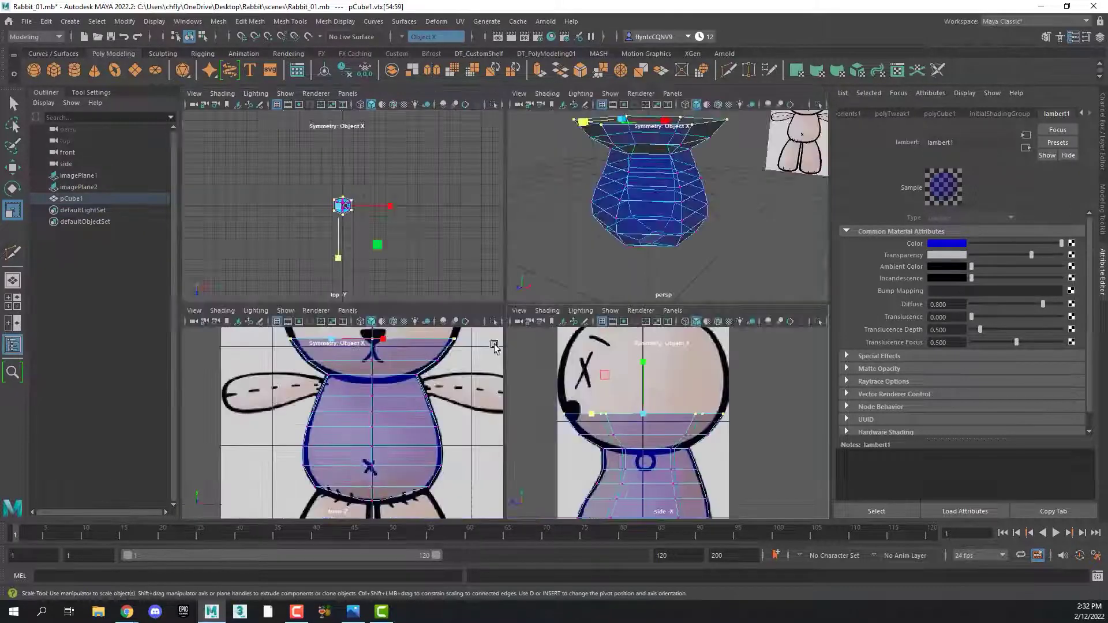
key("space")
middle_click_drag(556, 244, 523, 379, "alt")
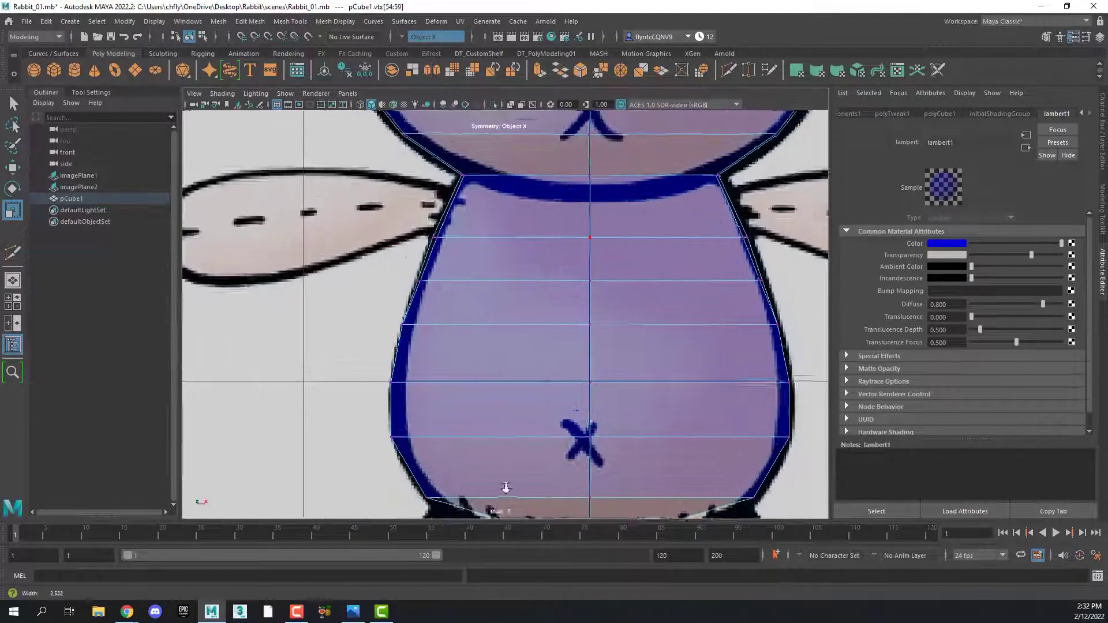
right_click_drag(524, 299, 453, 316)
- Extrude two bands up to the eye and eyebrow line, scaling each to the outline
key("w")
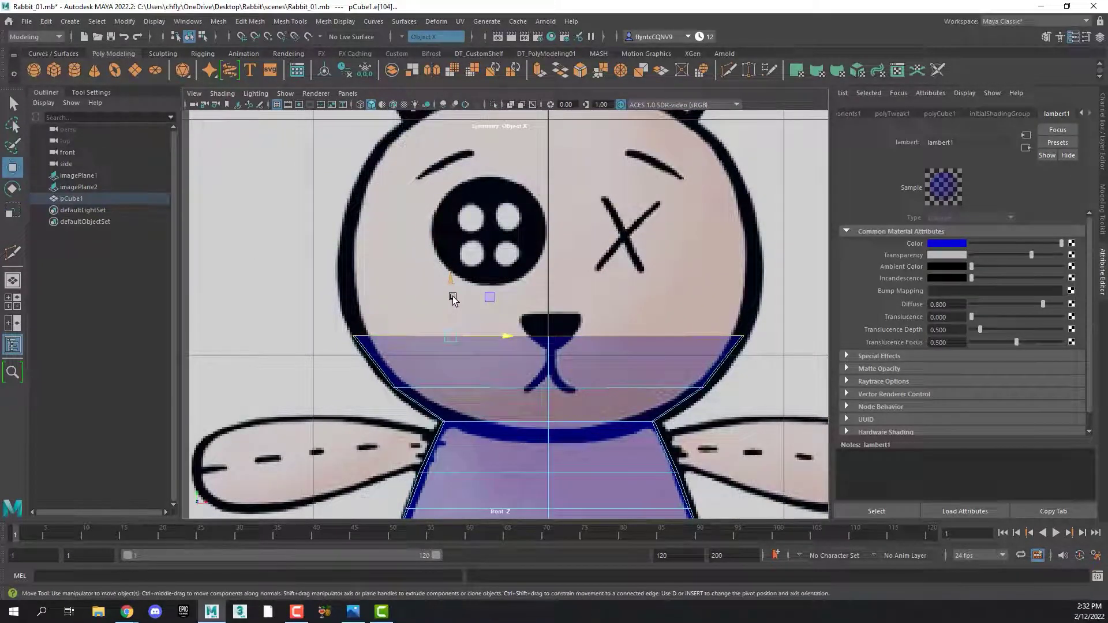
left_click_drag(452, 298, 452, 236, "shift")
left_click(12, 213)
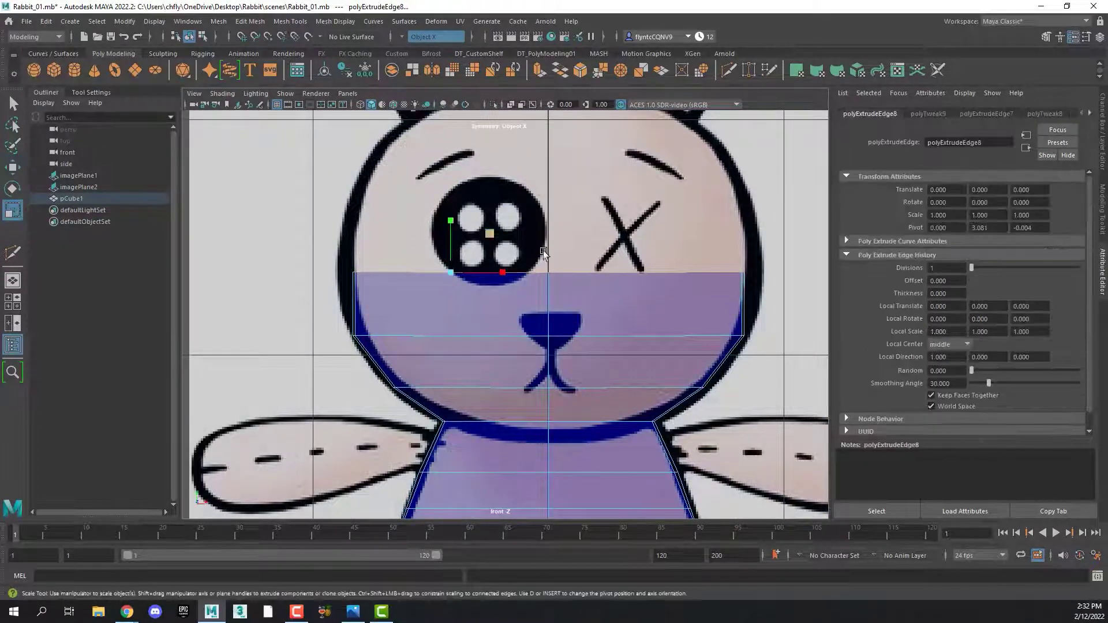
left_click_drag(504, 273, 513, 273)
key("w")
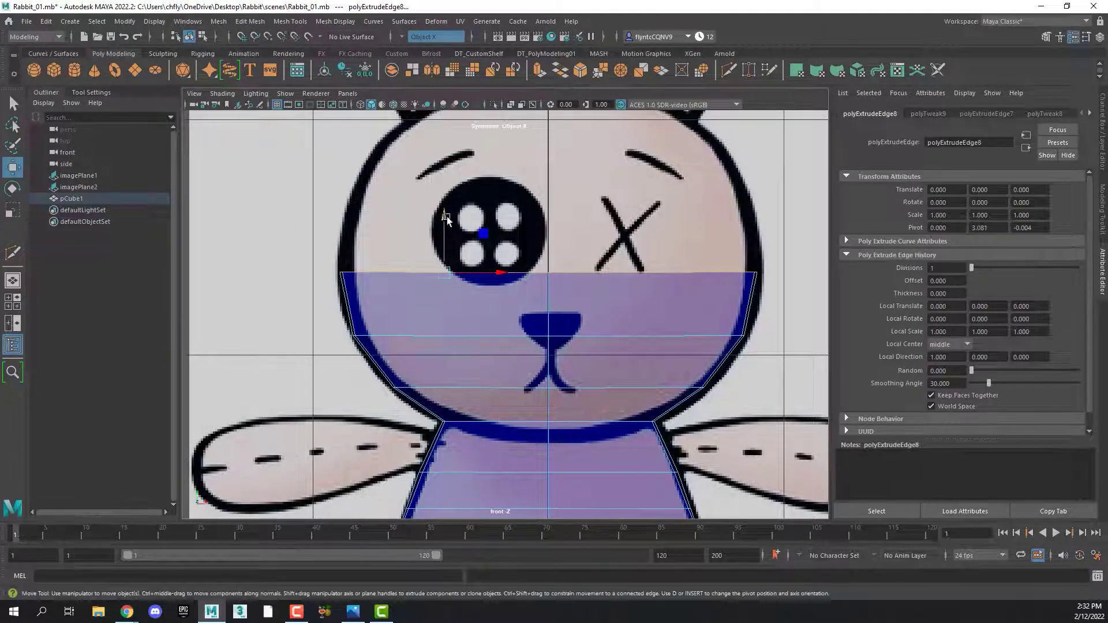
left_click_drag(447, 242, 451, 173, "shift")
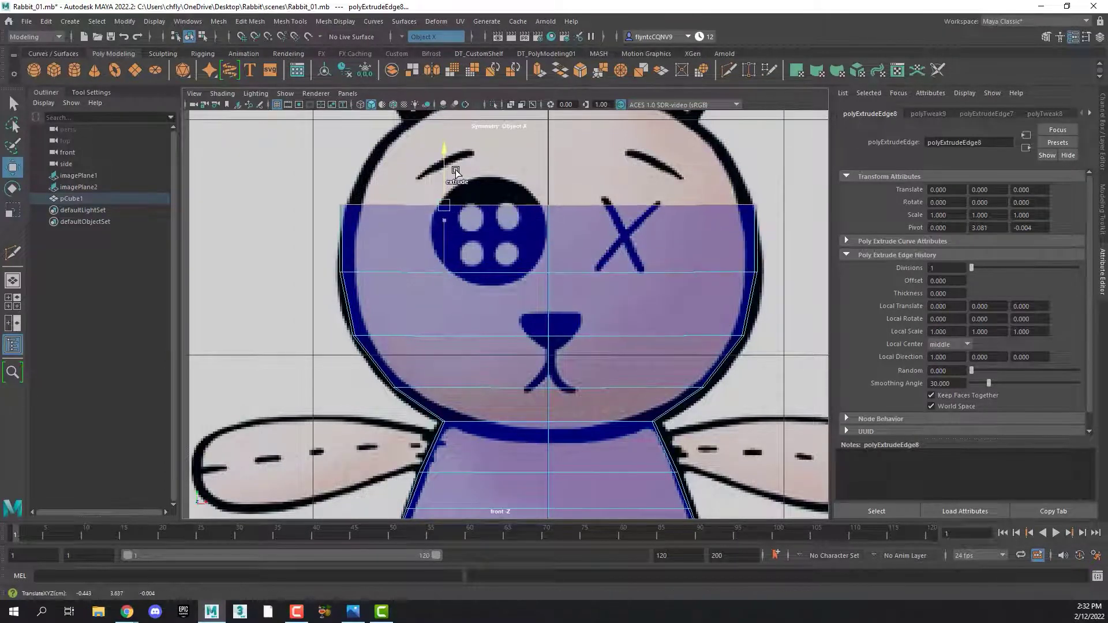
left_click(12, 210)
left_click_drag(498, 205, 492, 205)
- Extrude two more bands toward the head top, narrowing each to match the head
middle_click_drag(595, 259, 567, 380, "alt")
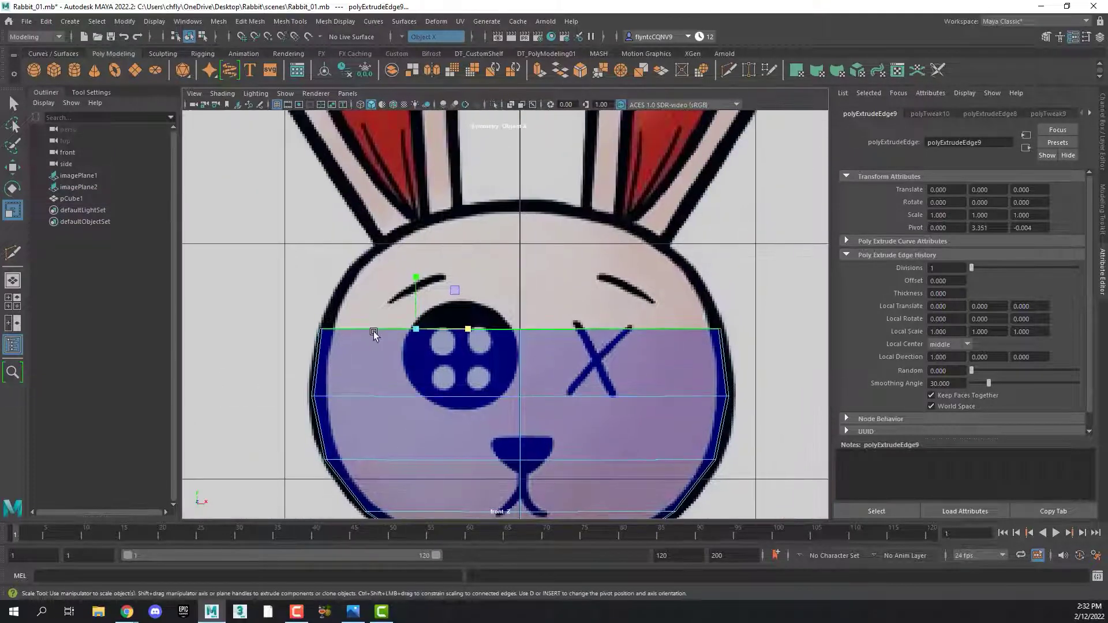
key("w")
left_click_drag(421, 289, 425, 225, "shift")
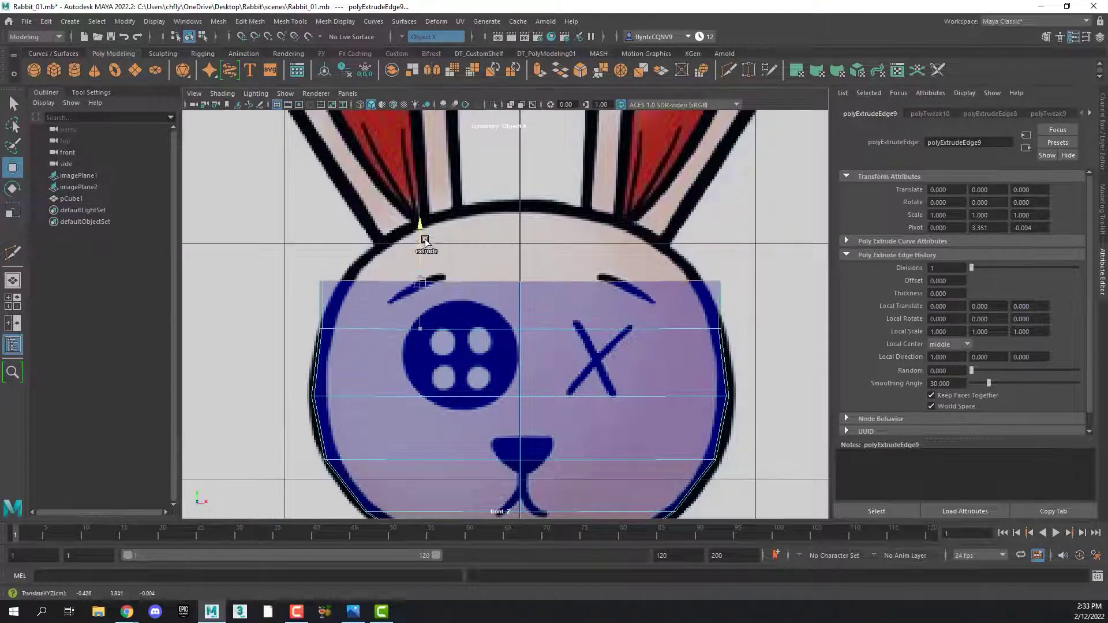
left_click(14, 210)
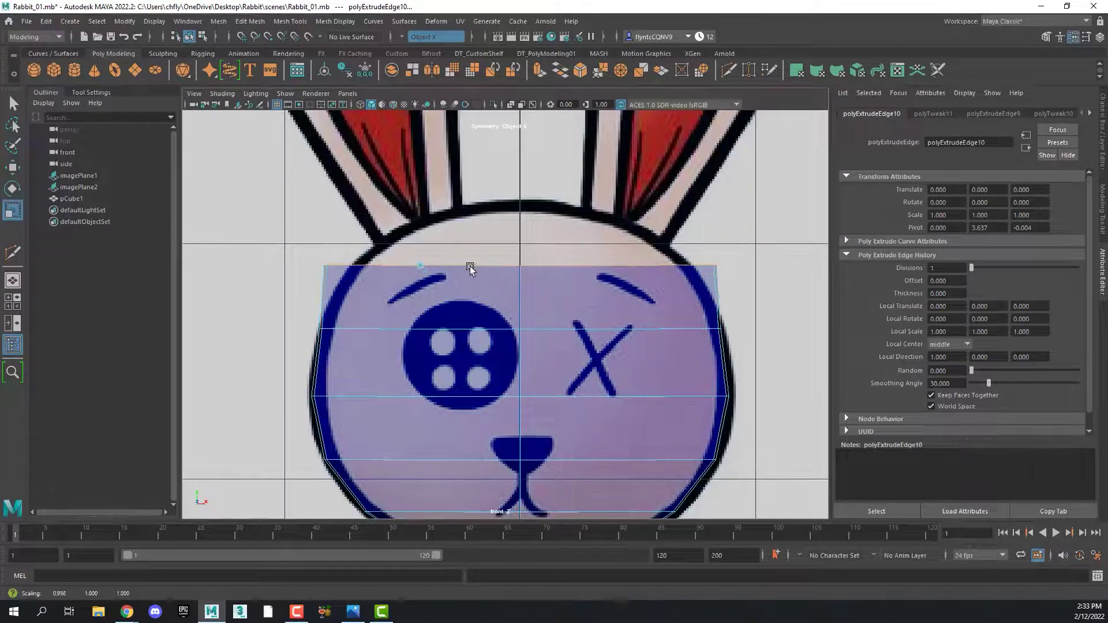
left_click_drag(466, 267, 454, 269)
key("w")
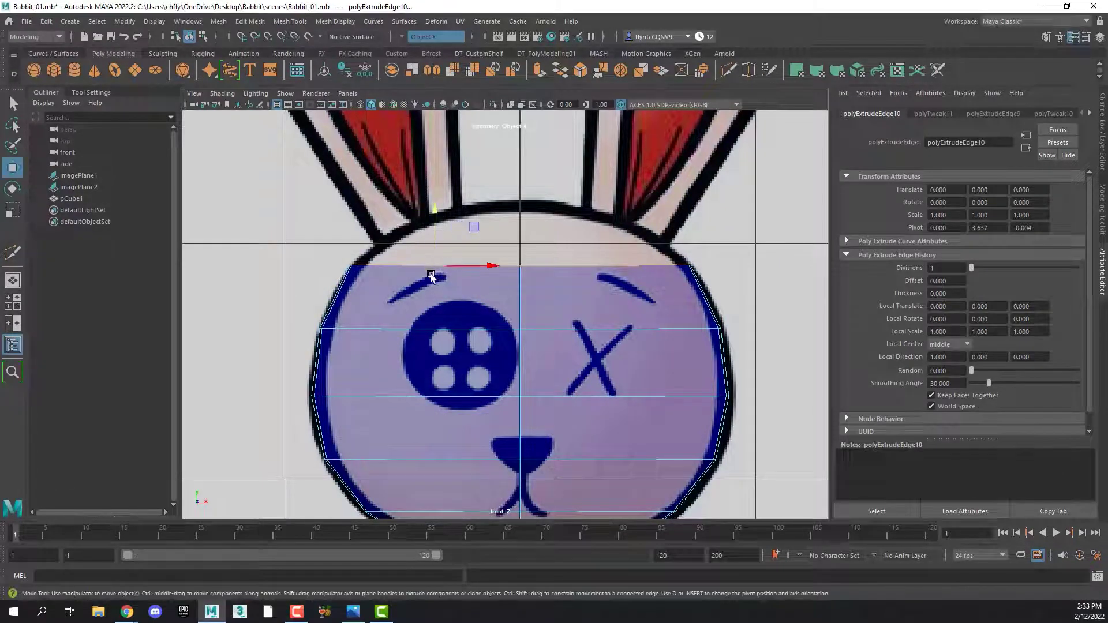
left_click_drag(437, 224, 441, 200, "shift")
key("r")
left_click_drag(513, 246, 468, 241, "shift")
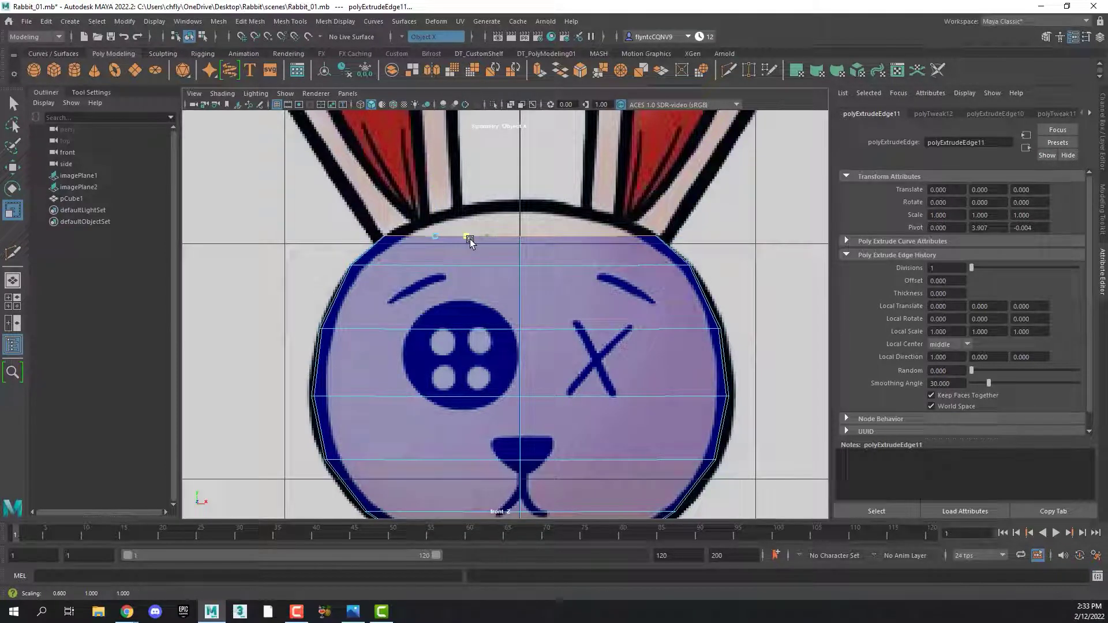
- Raise the top edge, then spread the middle head vertex row out to the side outline
key("space")
key("space")
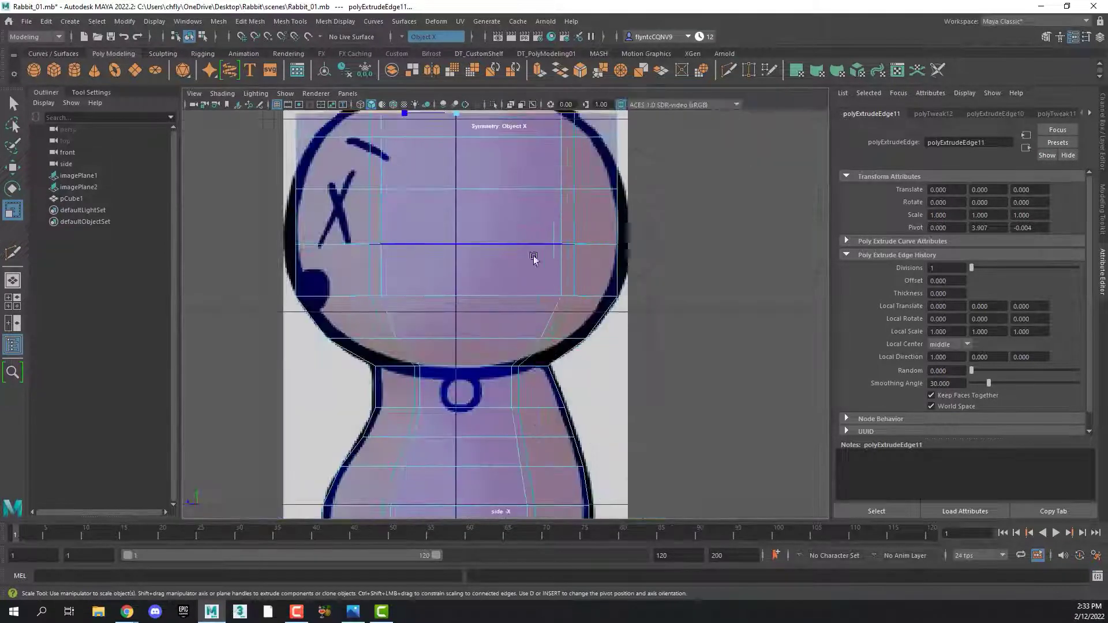
mouse_move(520, 238)
left_mouse_down()
mouse_move(470, 185)
mouse_move(505, 210)
left_mouse_up()
mouse_move(504, 210)
middle_mouse_down("alt")
mouse_move(532, 353)
mouse_move(520, 381)
middle_mouse_up("alt")
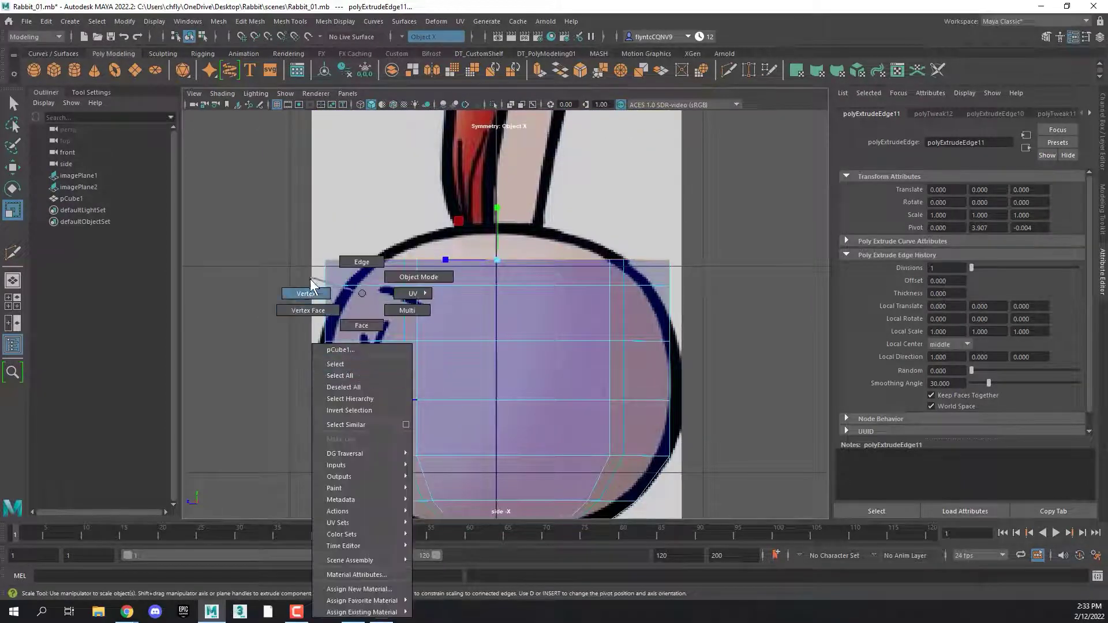
right_click_drag(361, 381, 306, 292)
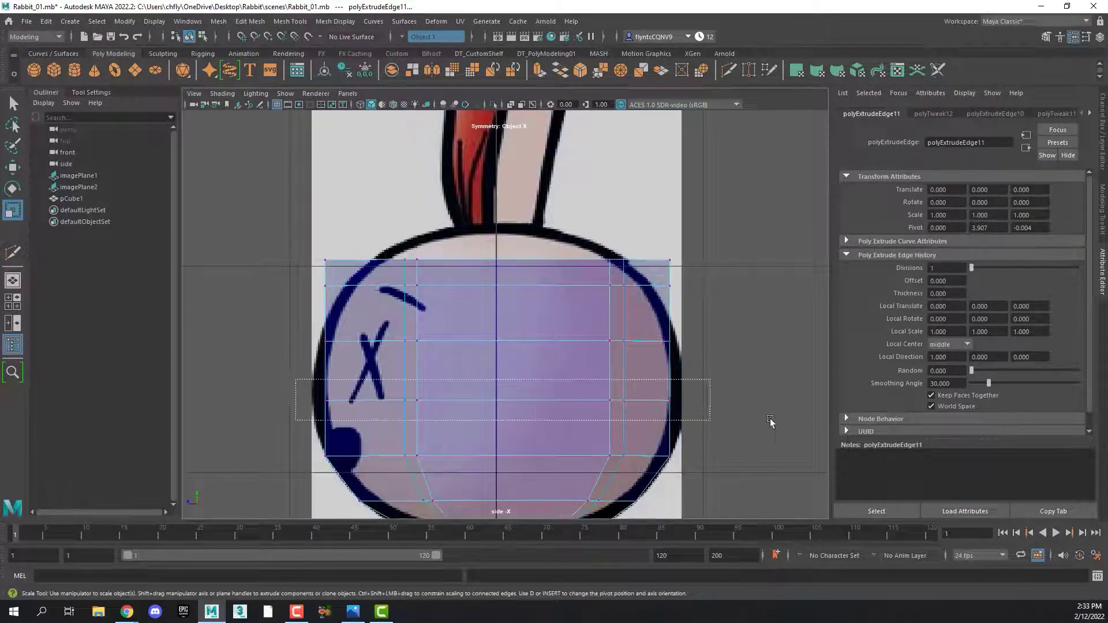
left_click_drag(299, 382, 787, 419)
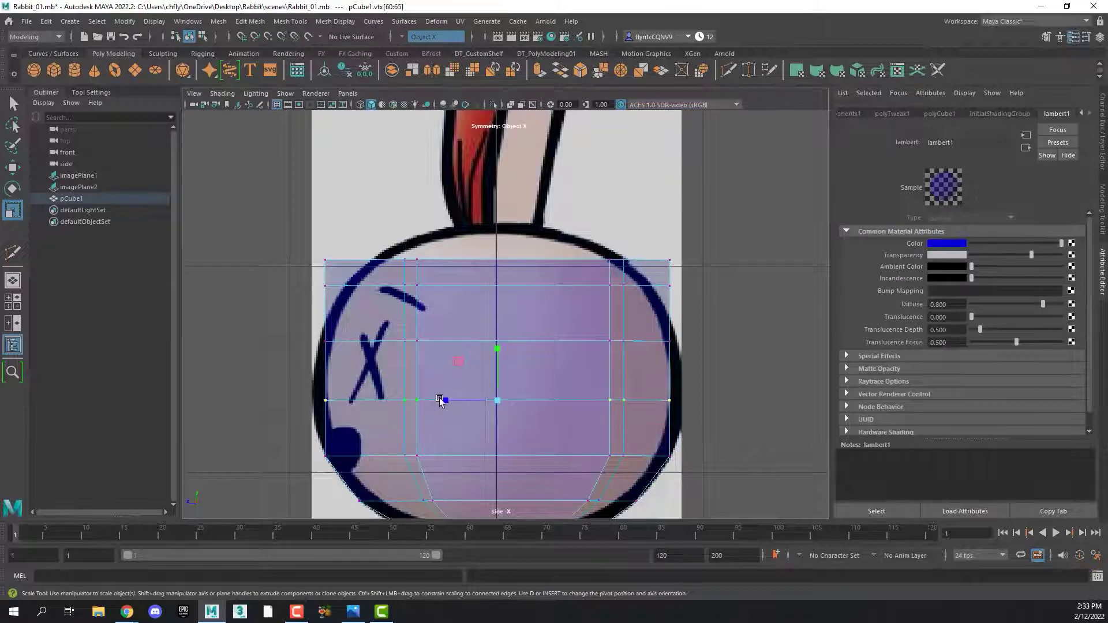
left_click_drag(440, 400, 439, 399)
- Select the upper vertex rows and pull the top row inward toward the crown
left_click_drag(297, 329, 495, 351)
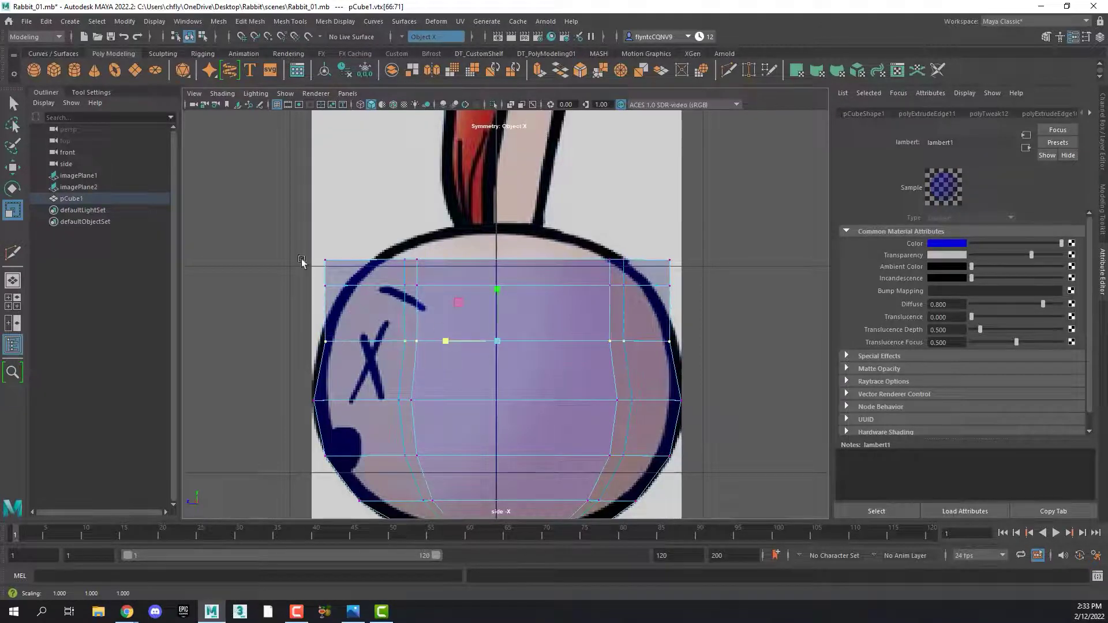
left_click_drag(303, 275, 681, 299)
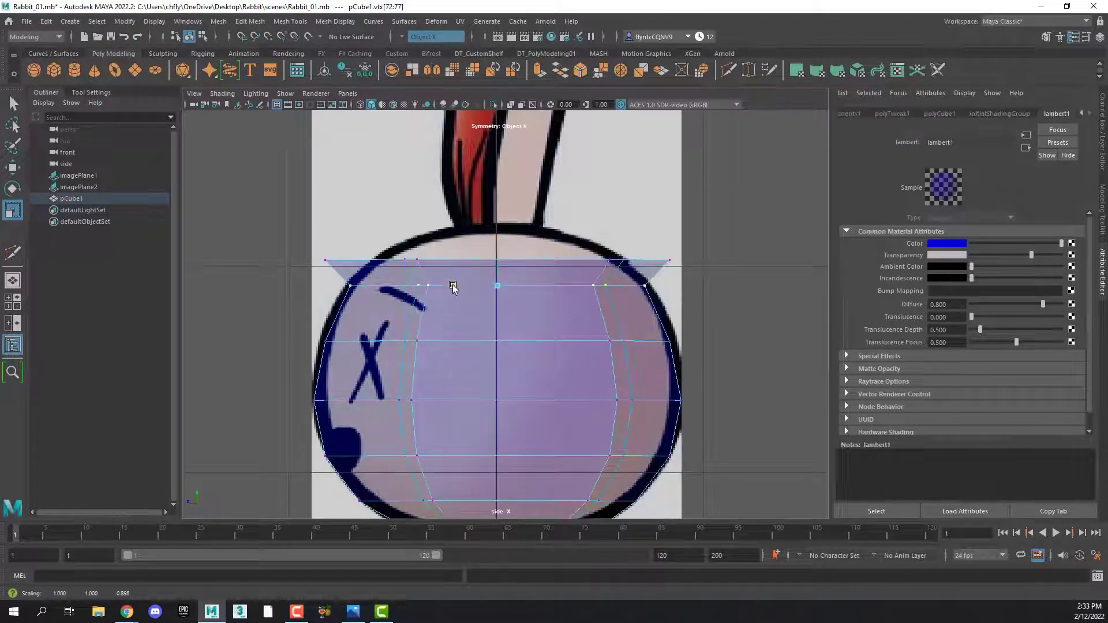
left_click_drag(296, 249, 693, 270)
left_click_drag(446, 260, 458, 262)
key("w")
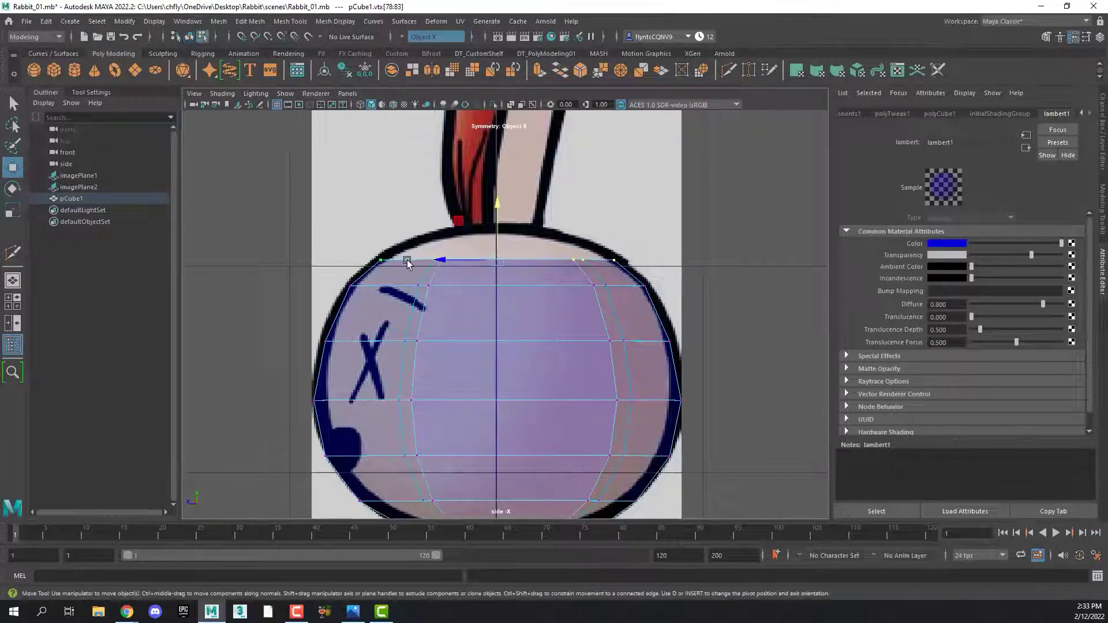
- Extrude the head's top edge up to the crown and scale it to the side profile
right_click_drag(407, 262, 412, 230)
left_click(411, 257)
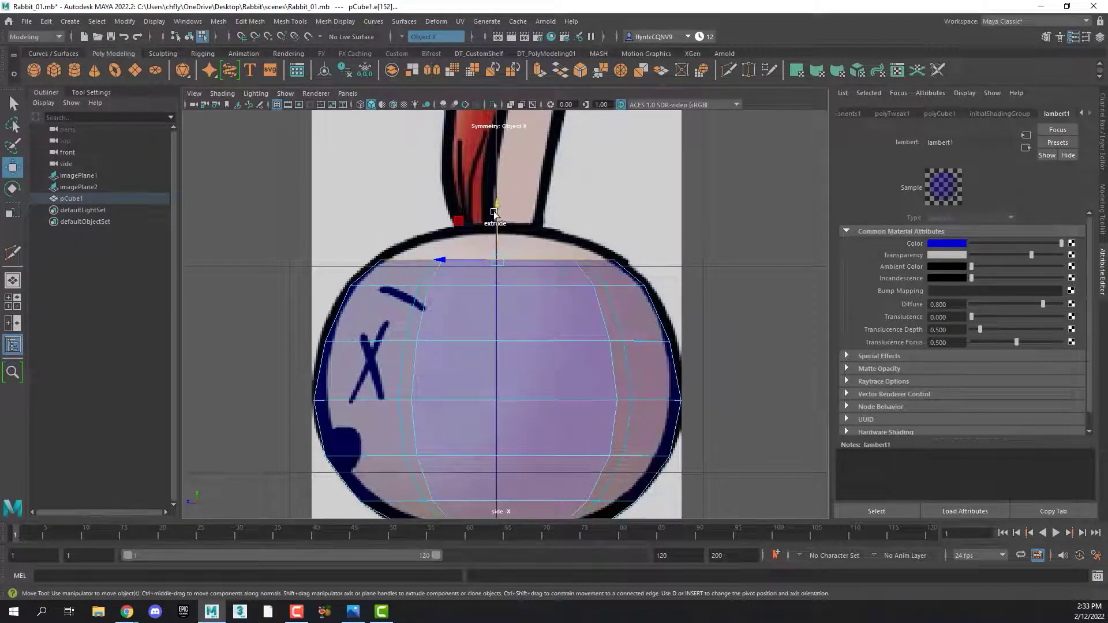
left_click_drag(494, 213, 494, 183, "shift")
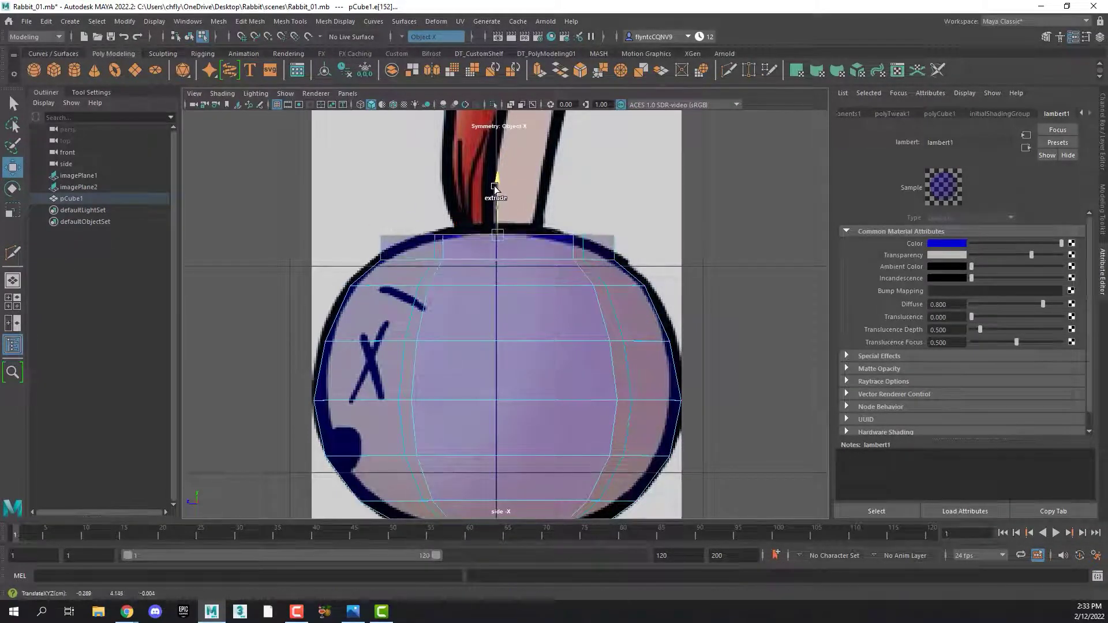
left_click(14, 209)
left_click_drag(454, 235, 481, 235)
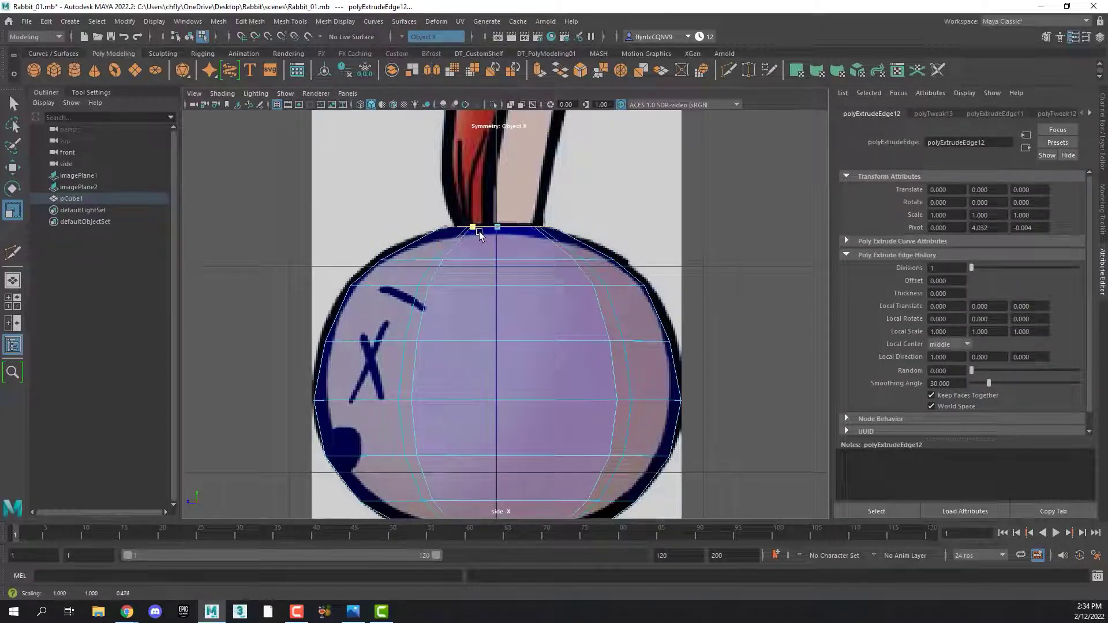
- In front view, narrow the top edge and move a top vertex onto the rounded outline
key("space")
key("space")
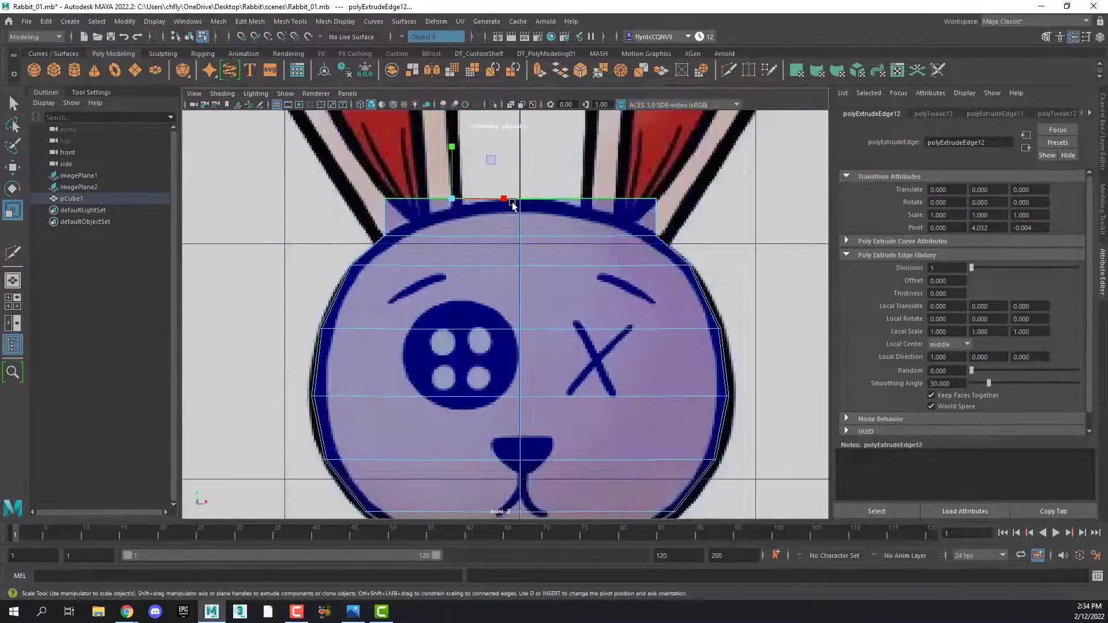
left_click_drag(512, 204, 435, 217)
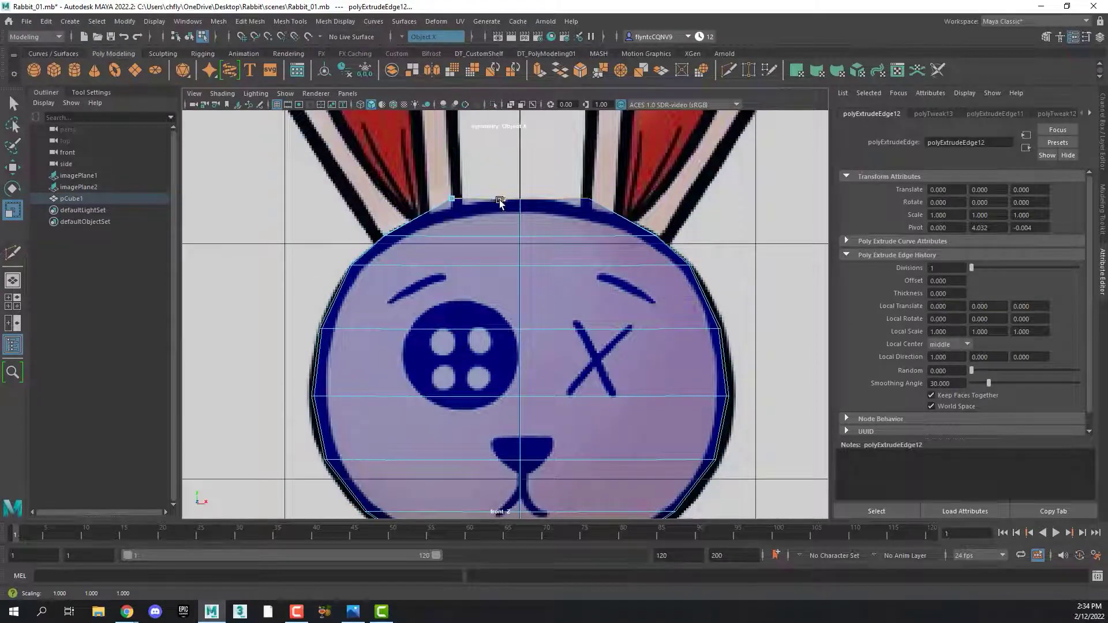
right_click_drag(499, 202, 438, 195)
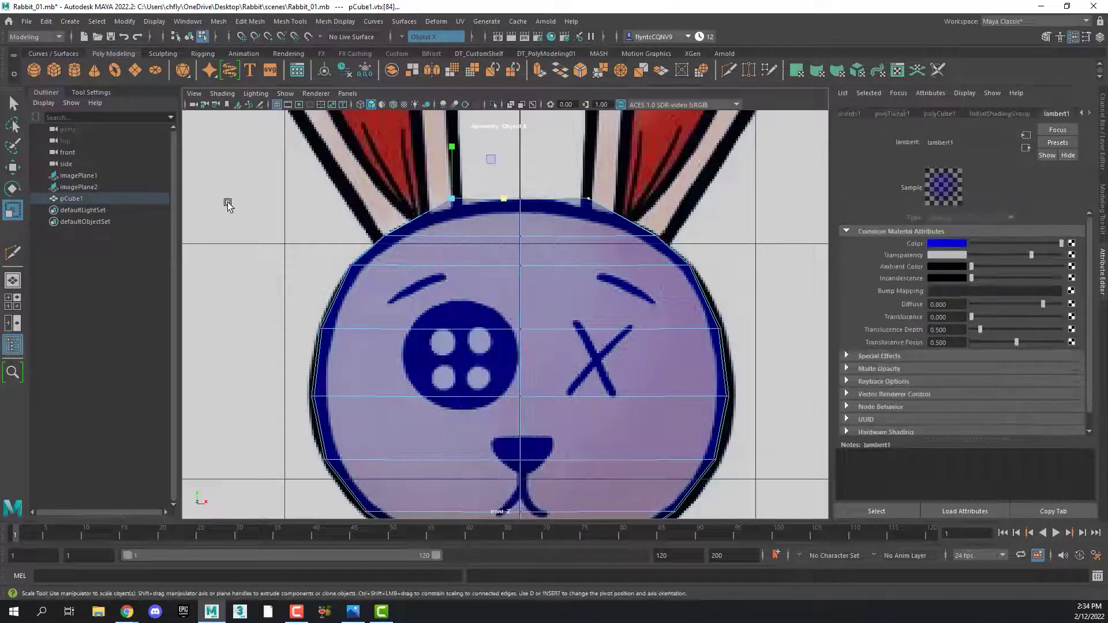
key("w")
left_click(464, 204)
left_click_drag(459, 153, 461, 165)
left_click(550, 169)
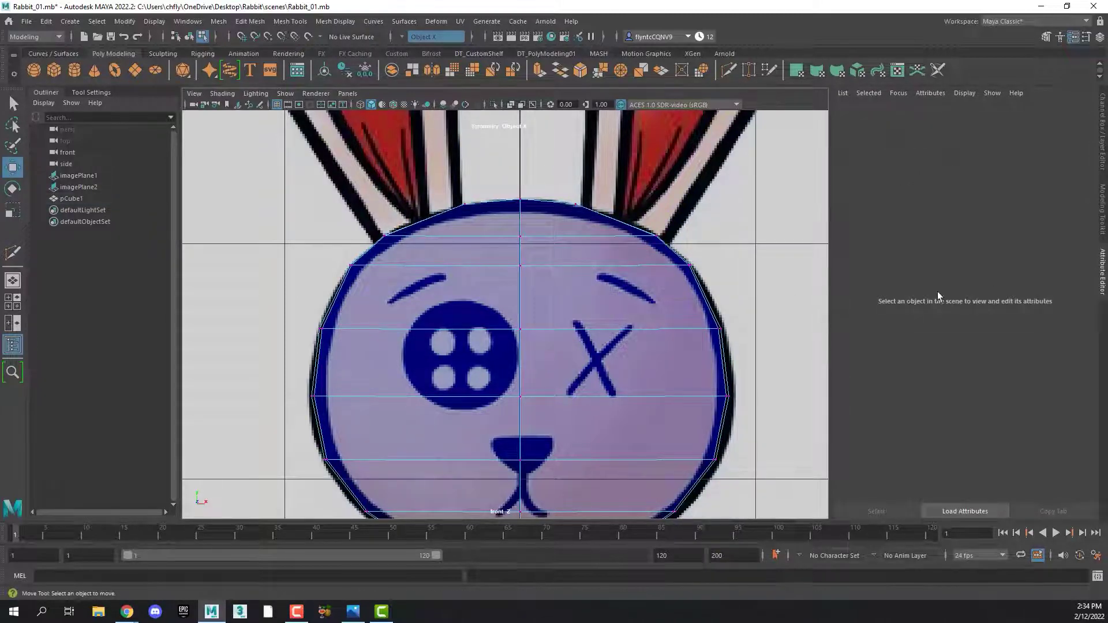
- Set the lambert1 transparency to 0 on the rabbit mesh and return to Object Mode
key("space")
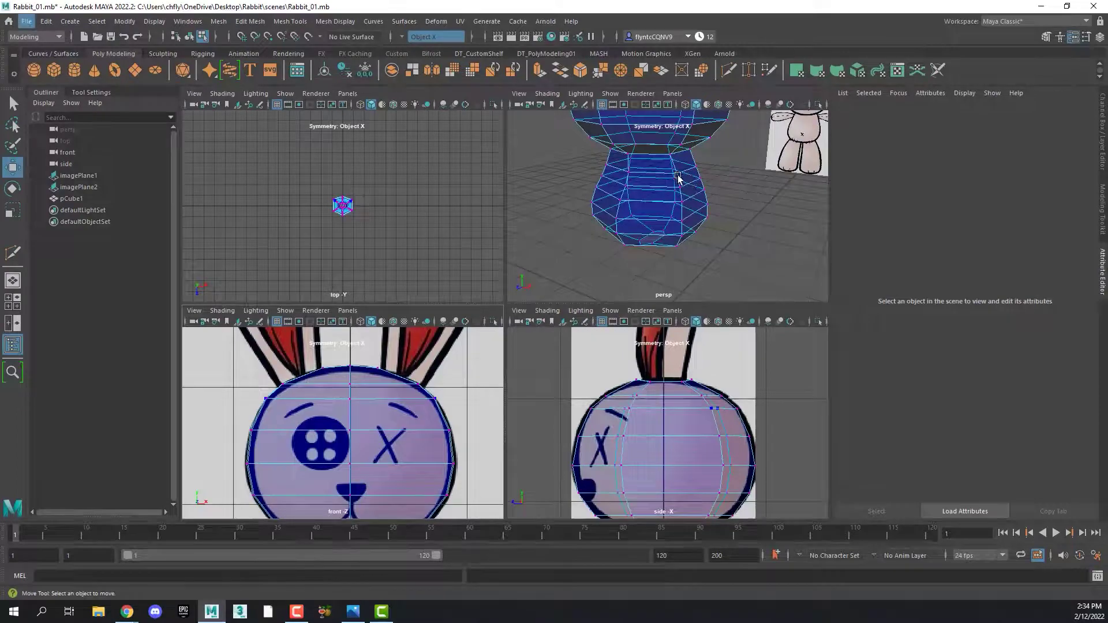
left_click(700, 199)
key("space")
scroll(491, 272, "up", 3)
scroll(517, 369, "up", 3)
scroll(517, 369, "down", 3)
mouse_move(495, 364)
left_mouse_down("alt")
mouse_move(520, 349)
mouse_move(549, 371)
mouse_move(518, 384)
mouse_move(562, 320)
mouse_move(445, 317)
mouse_move(452, 292)
mouse_move(505, 372)
mouse_move(499, 299)
left_mouse_up("alt")
mouse_move(599, 472)
left_mouse_down("alt")
mouse_move(595, 383)
mouse_move(603, 447)
mouse_move(610, 407)
left_mouse_up("alt")
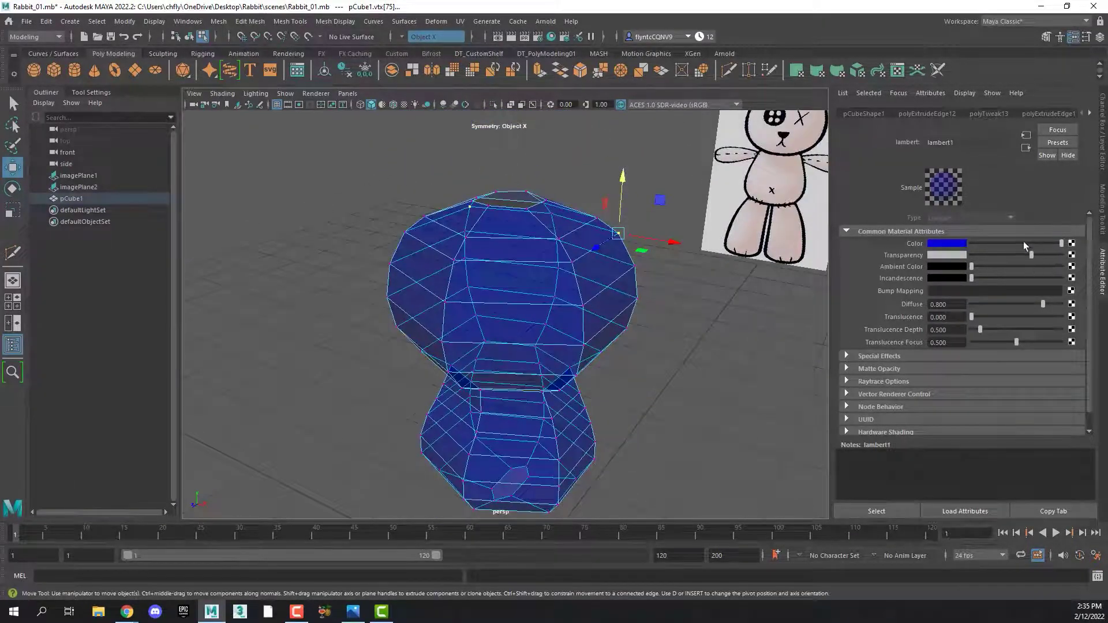
left_click_drag(1036, 255, 950, 262)
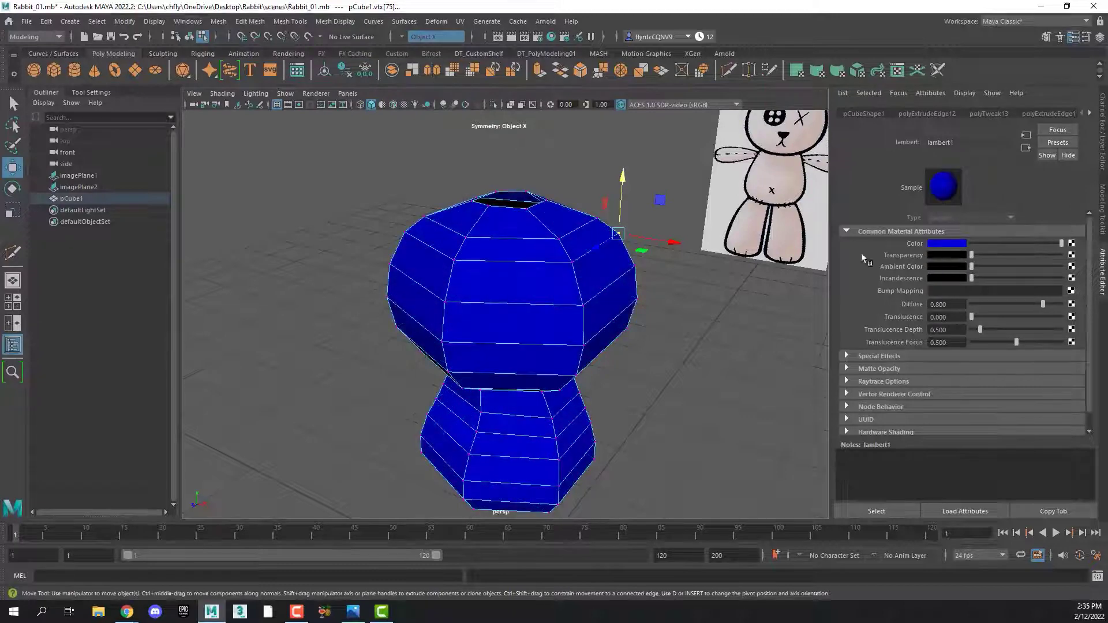
mouse_move(485, 322)
left_mouse_down("alt")
mouse_move(487, 297)
mouse_move(484, 308)
left_mouse_up("alt")
right_click_drag(514, 277, 558, 261)
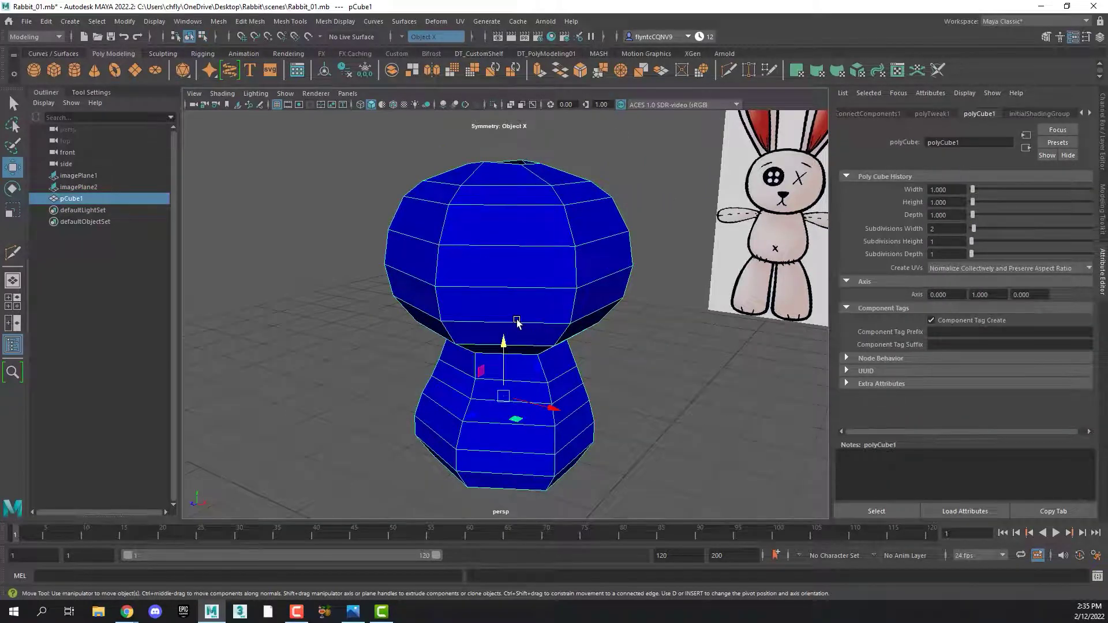
- Turn on smooth mesh preview and inspect the rabbit in perspective, front and side views
key("2")
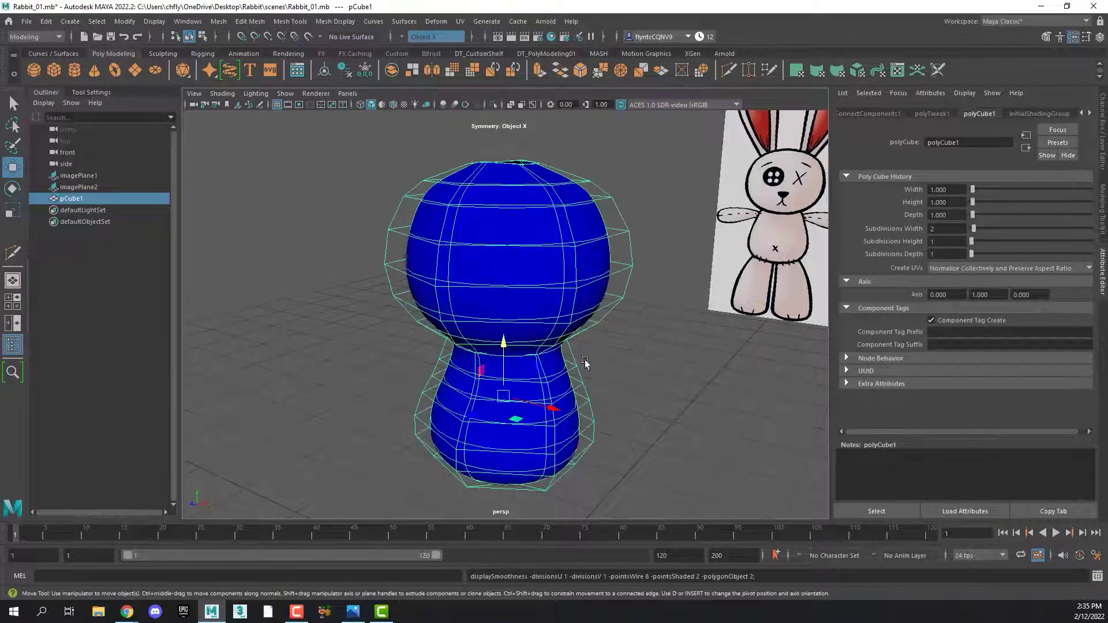
mouse_move(595, 371)
left_mouse_down("alt")
mouse_move(497, 343)
mouse_move(584, 375)
mouse_move(566, 366)
left_mouse_up("alt")
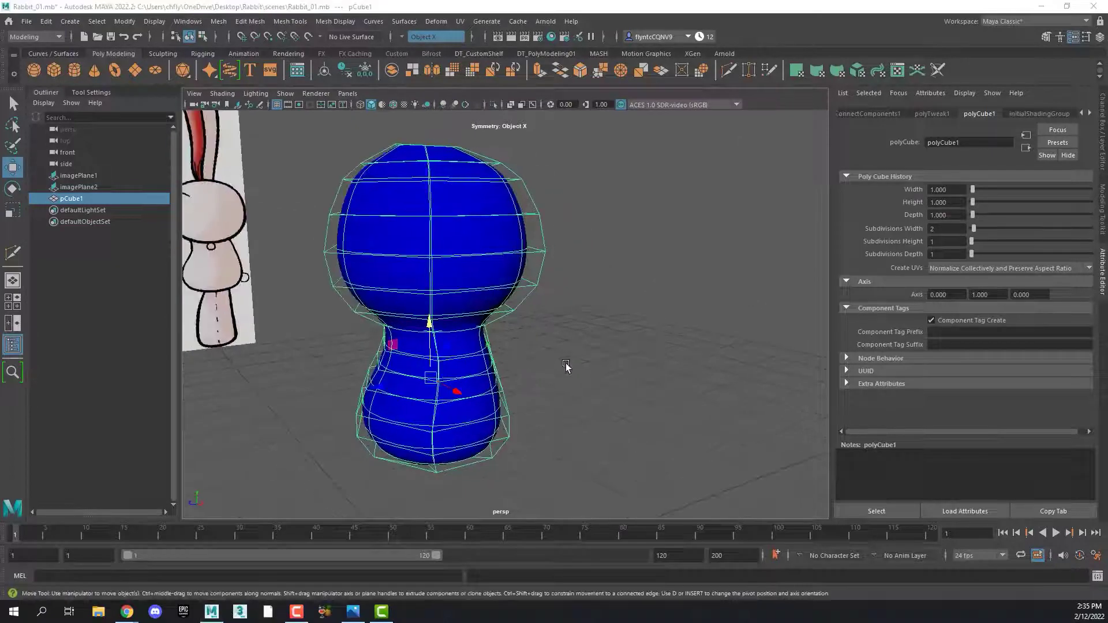
left_click(609, 346)
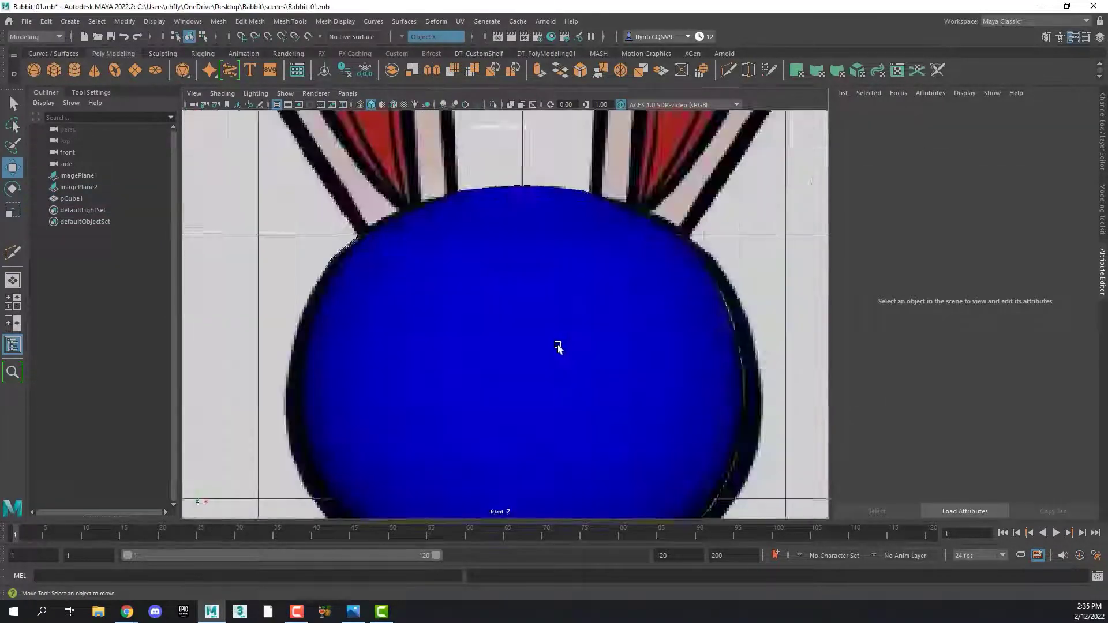
key("f")
scroll(554, 347, "up", 1)
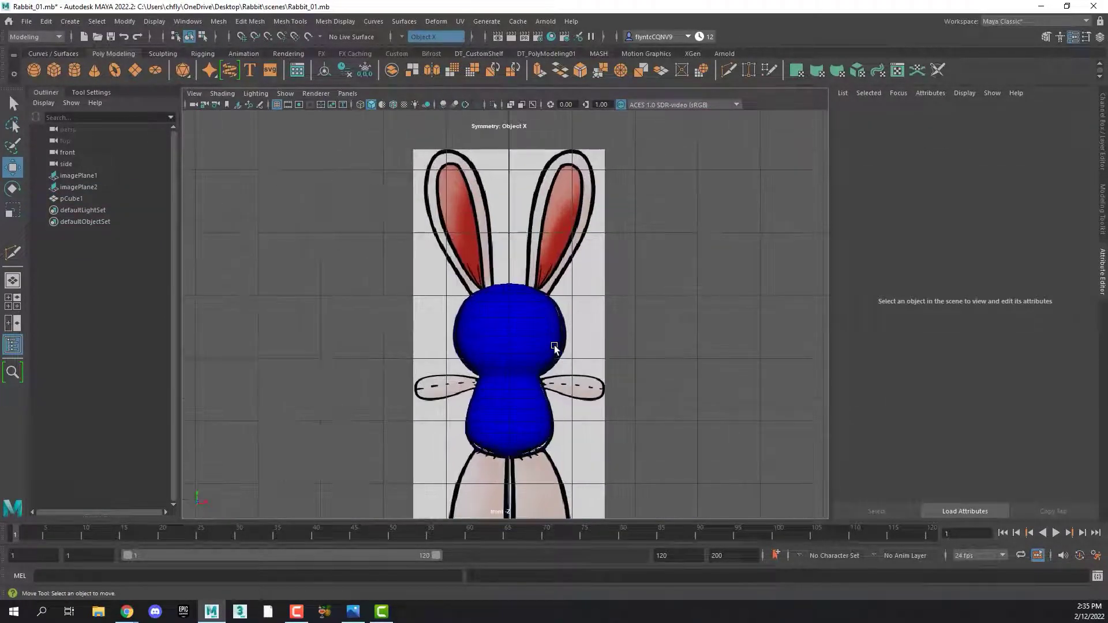
key("space")
scroll(657, 437, "down", 4)
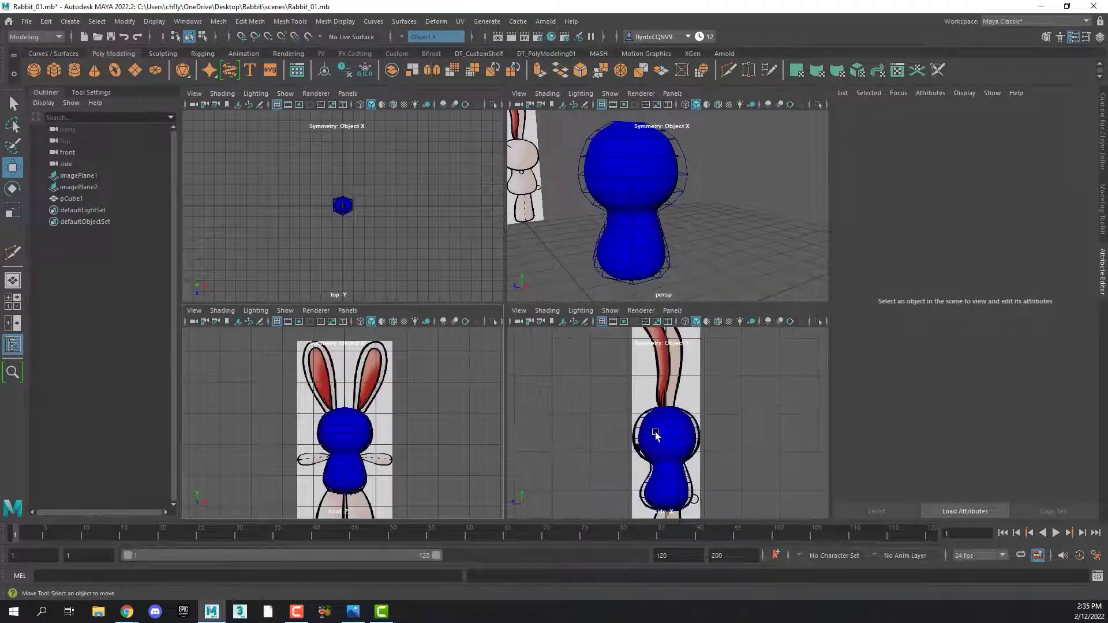
scroll(683, 464, "up", 3)
scroll(683, 464, "up", 1)
scroll(675, 461, "down", 4)
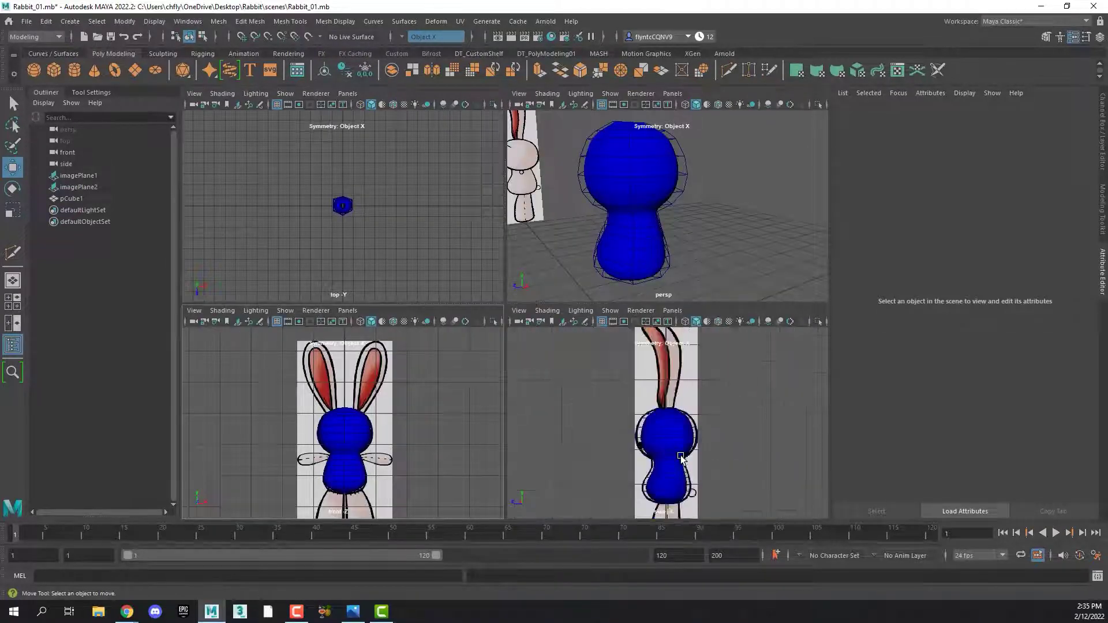
scroll(673, 459, "up", 1)
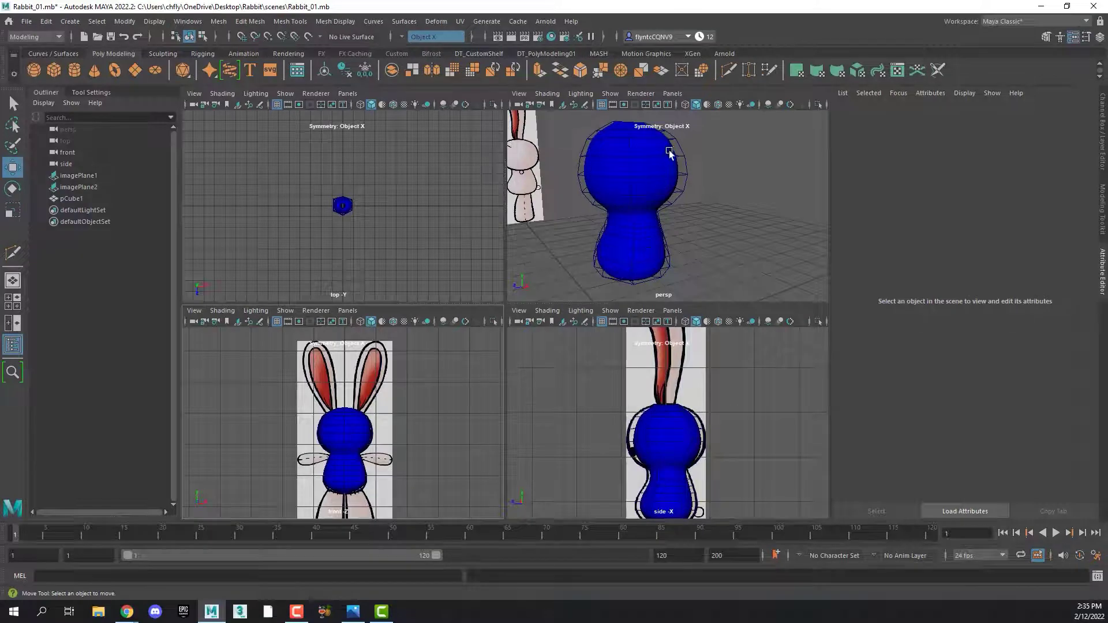
left_click(644, 191)
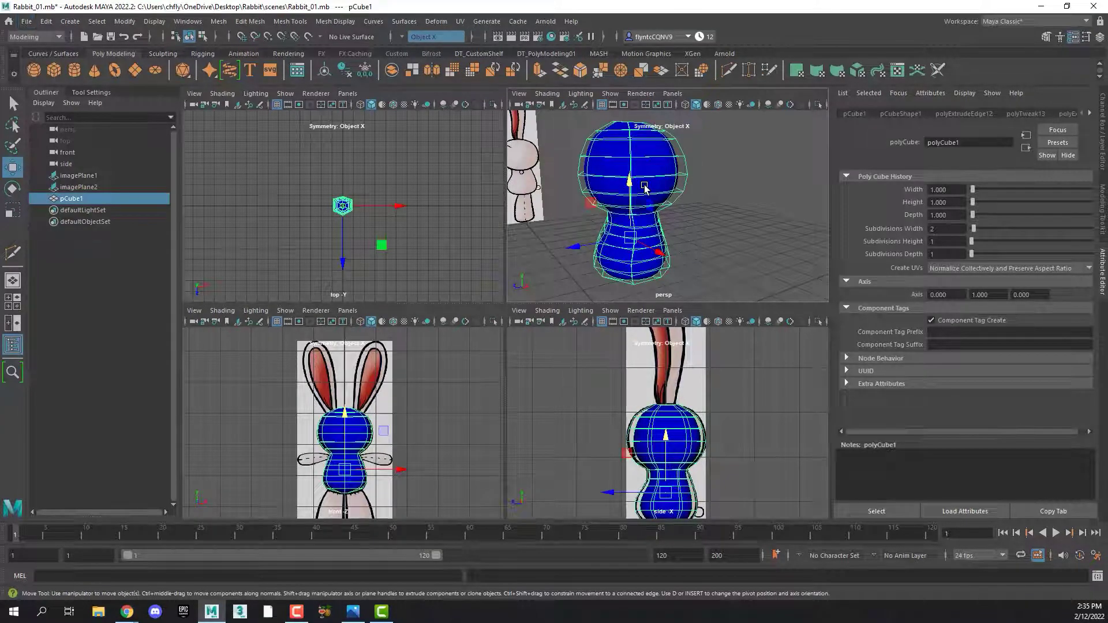
key("space")
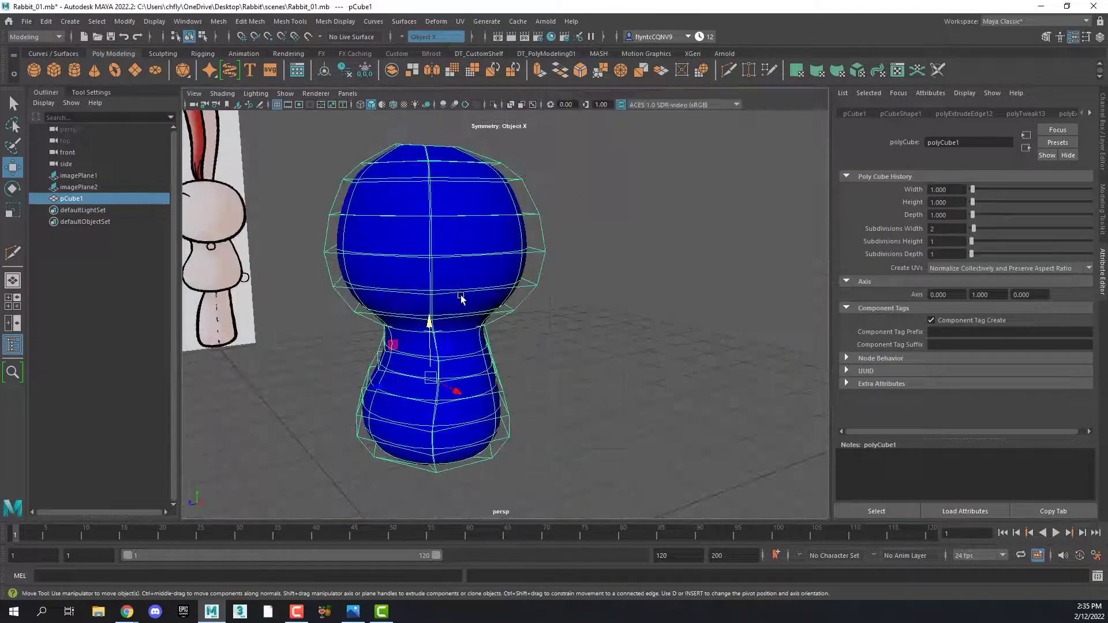
mouse_move(438, 314)
left_mouse_down("alt")
mouse_move(517, 302)
mouse_move(567, 314)
mouse_move(504, 322)
left_mouse_up("alt")
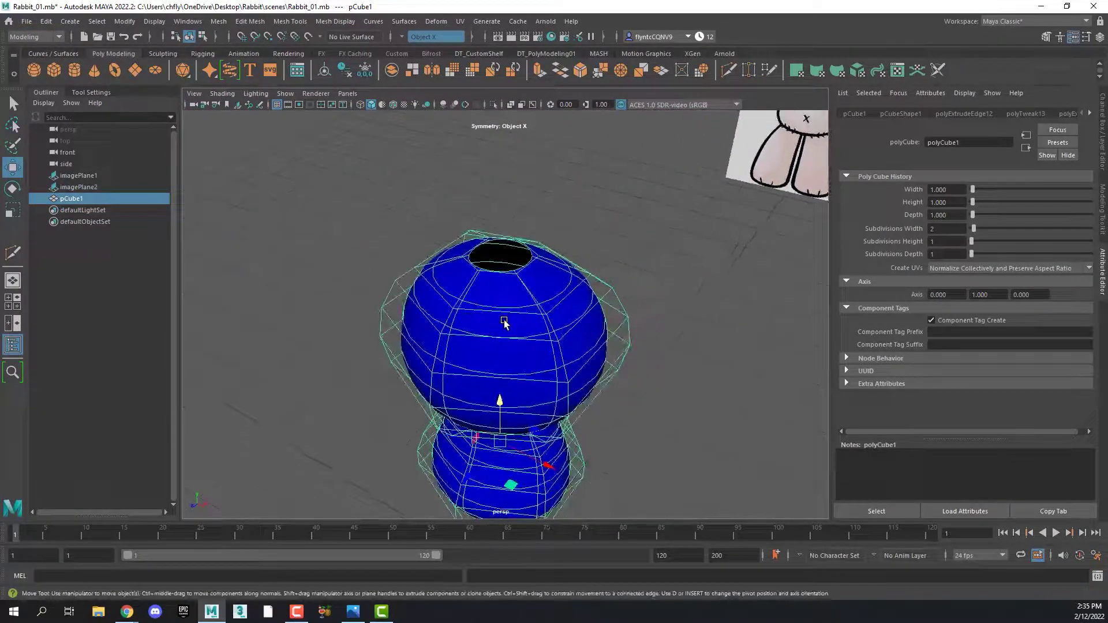
- Turn off smooth preview and move a crown-hole rim edge down and outward
key("1")
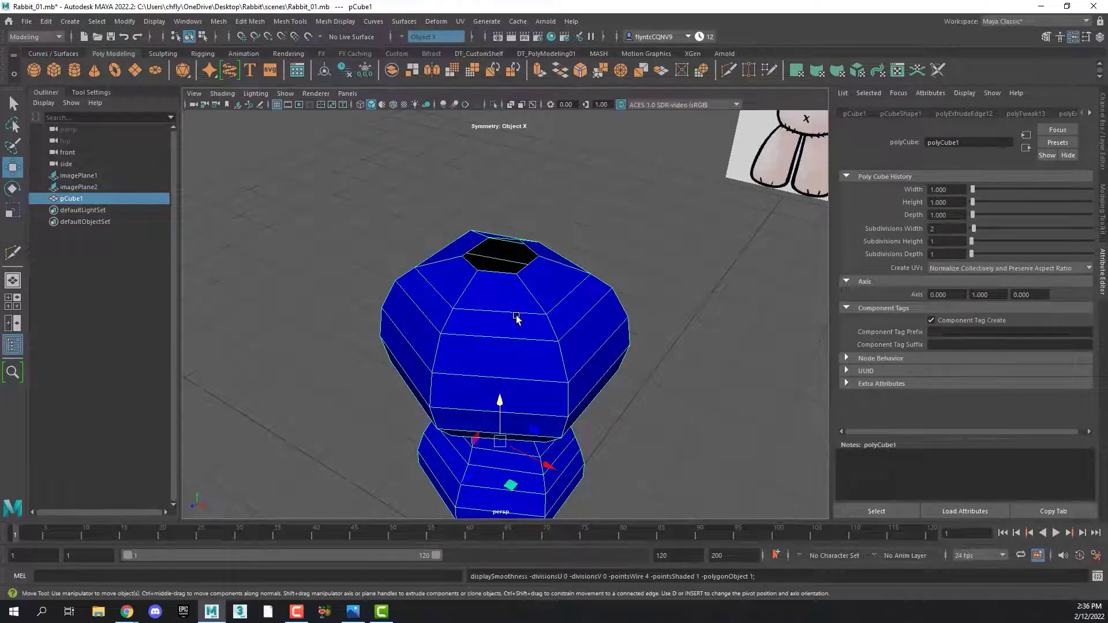
left_click(516, 320)
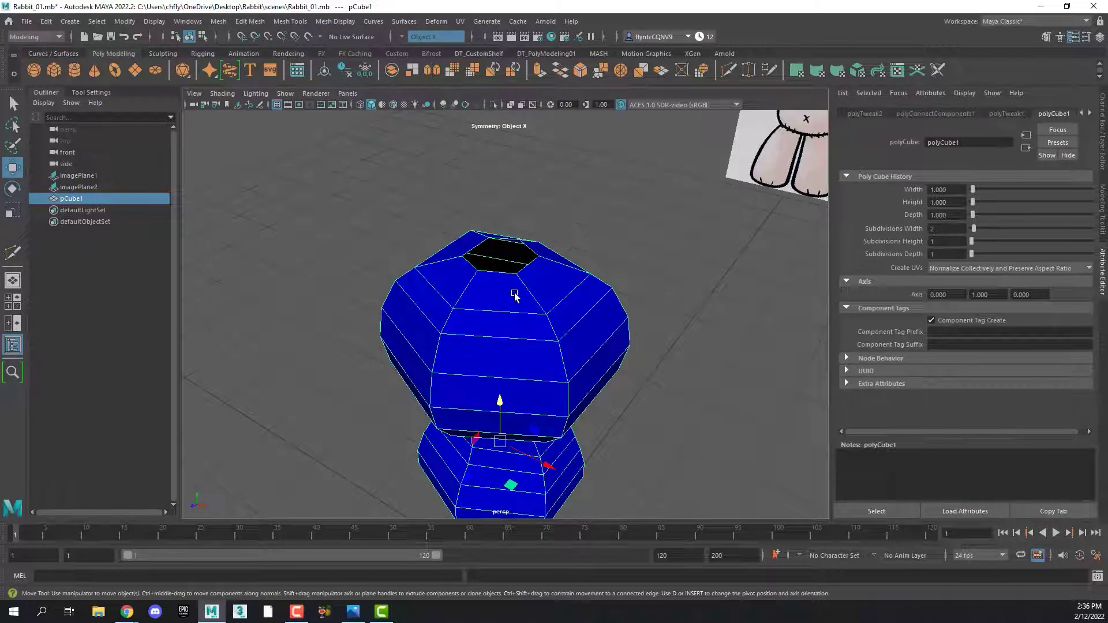
right_click(512, 296)
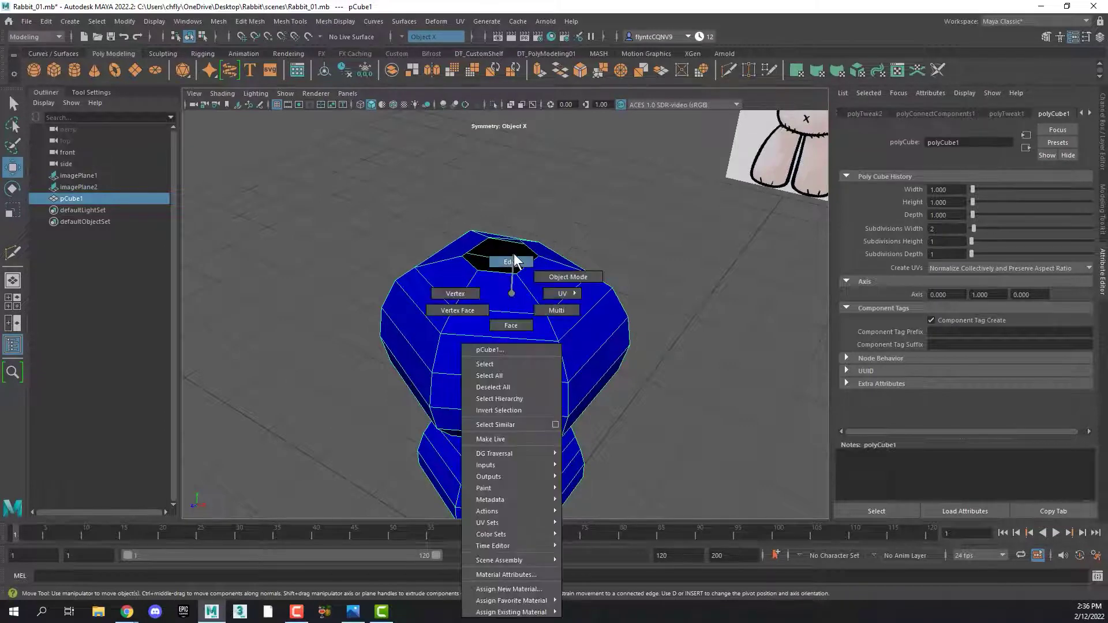
right_click_drag(514, 260, 498, 279)
left_click(499, 278)
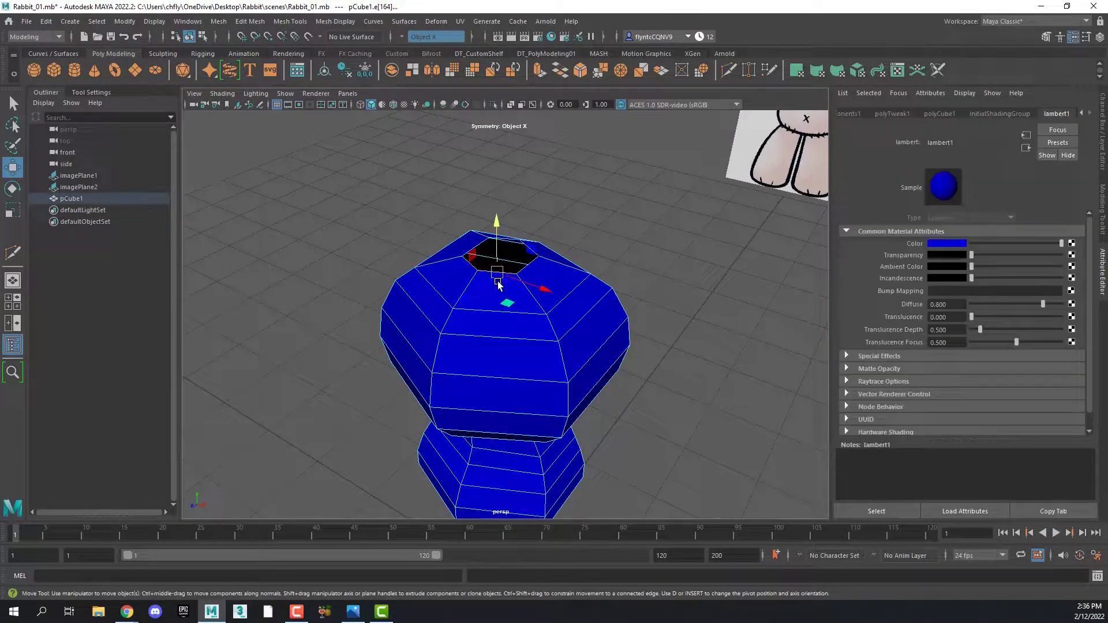
key("f")
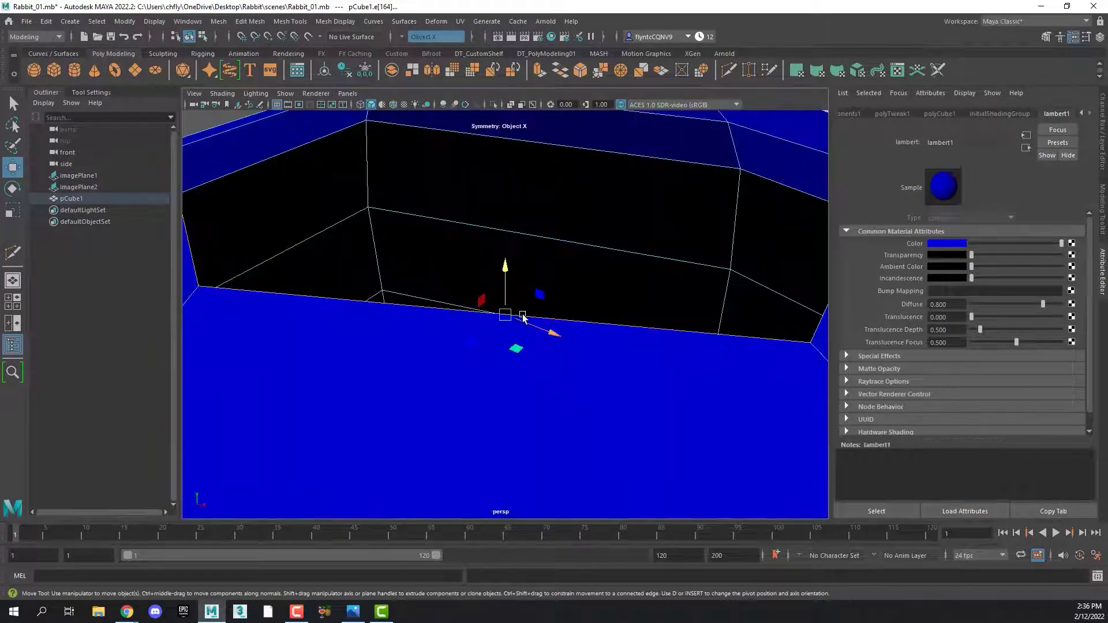
scroll(524, 319, "up", 2)
scroll(523, 320, "down", 5)
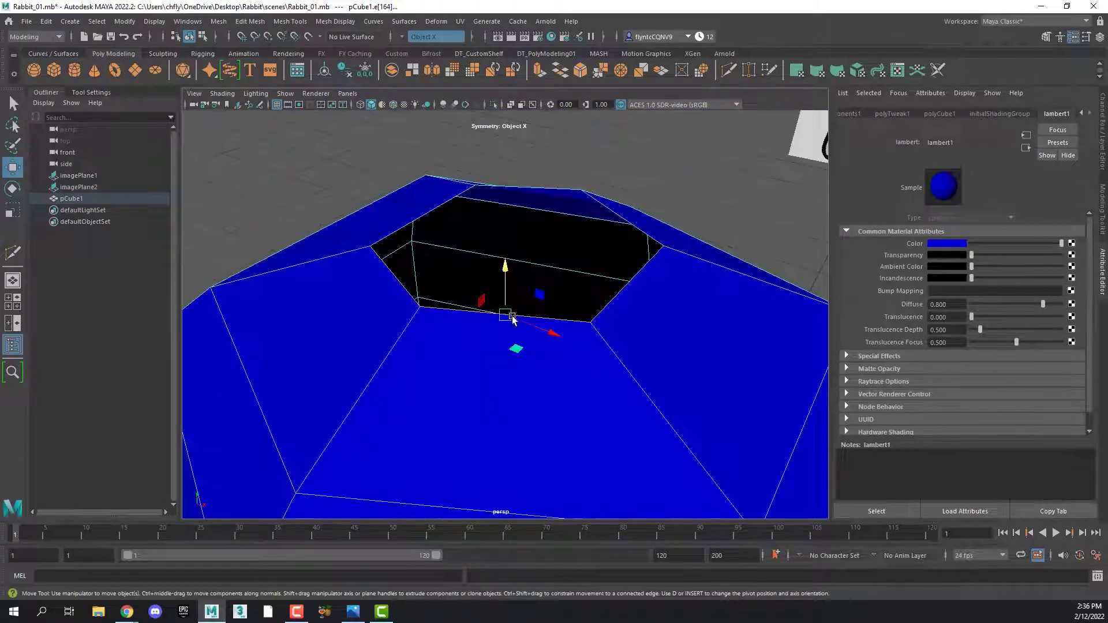
left_click_drag(511, 319, 500, 331)
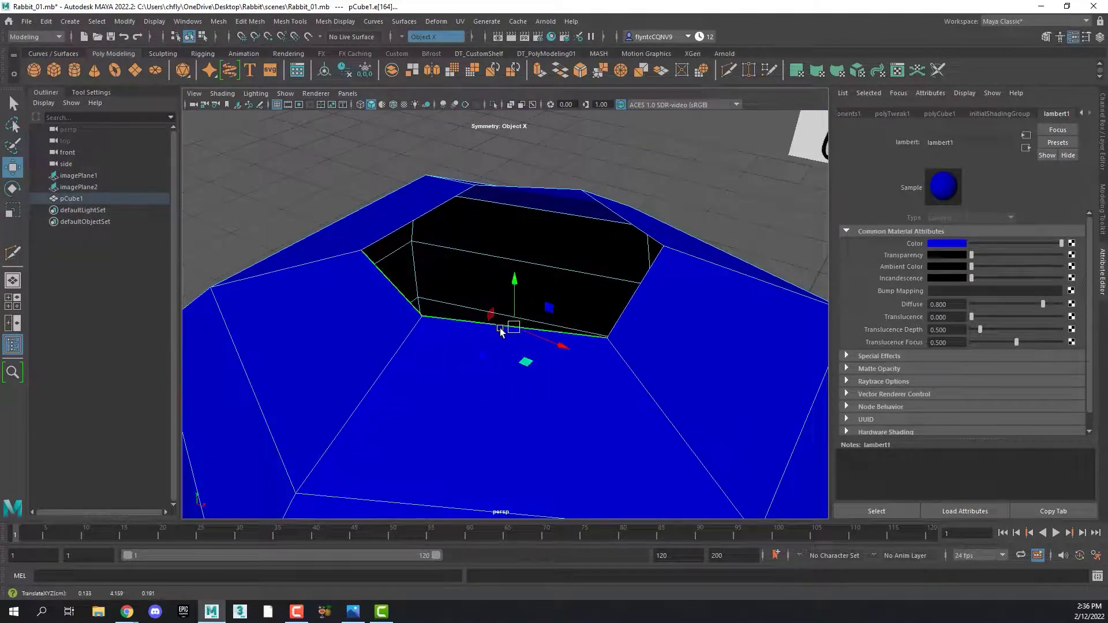
mouse_move(470, 342)
left_mouse_down("alt")
mouse_move(522, 339)
mouse_move(632, 125)
left_mouse_up("alt")
- In vertex mode, slide two crown-opening rim vertices along their edges, one down and one up
right_click_drag(628, 165, 578, 178)
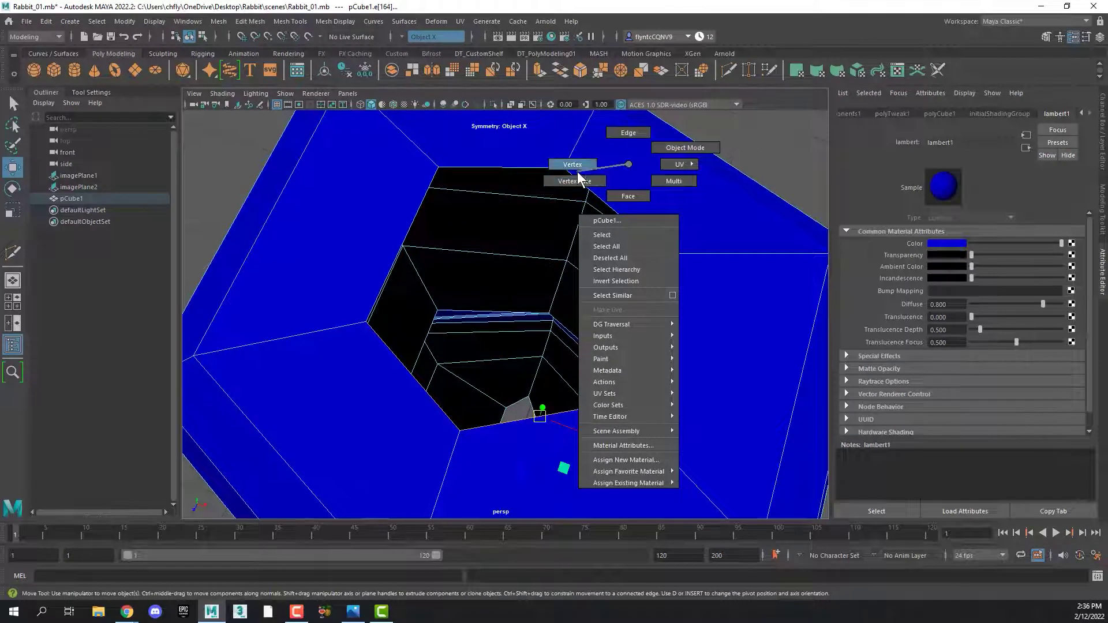
left_click(563, 168)
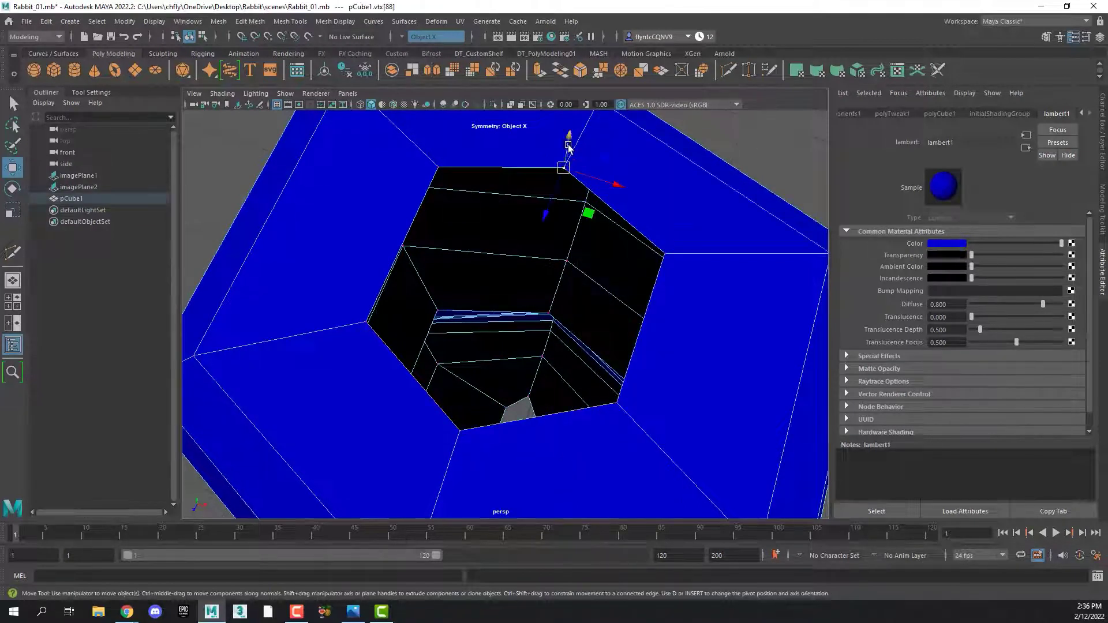
left_click_drag(551, 202, 525, 234, "ctrl+shift")
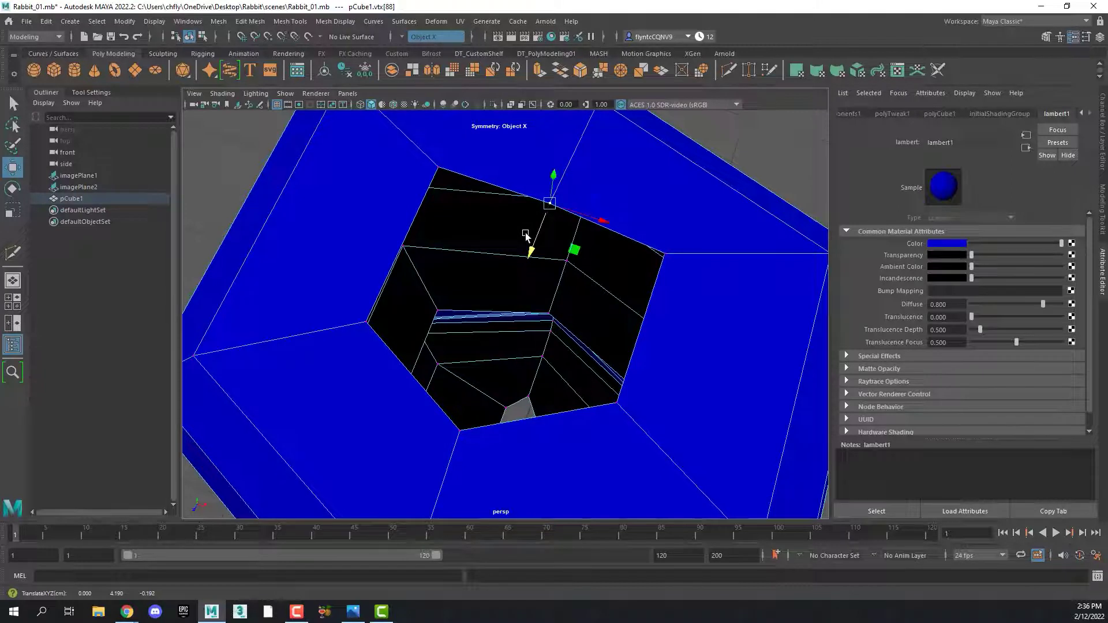
left_click(463, 432)
left_click_drag(447, 471, 460, 408, "ctrl+shift")
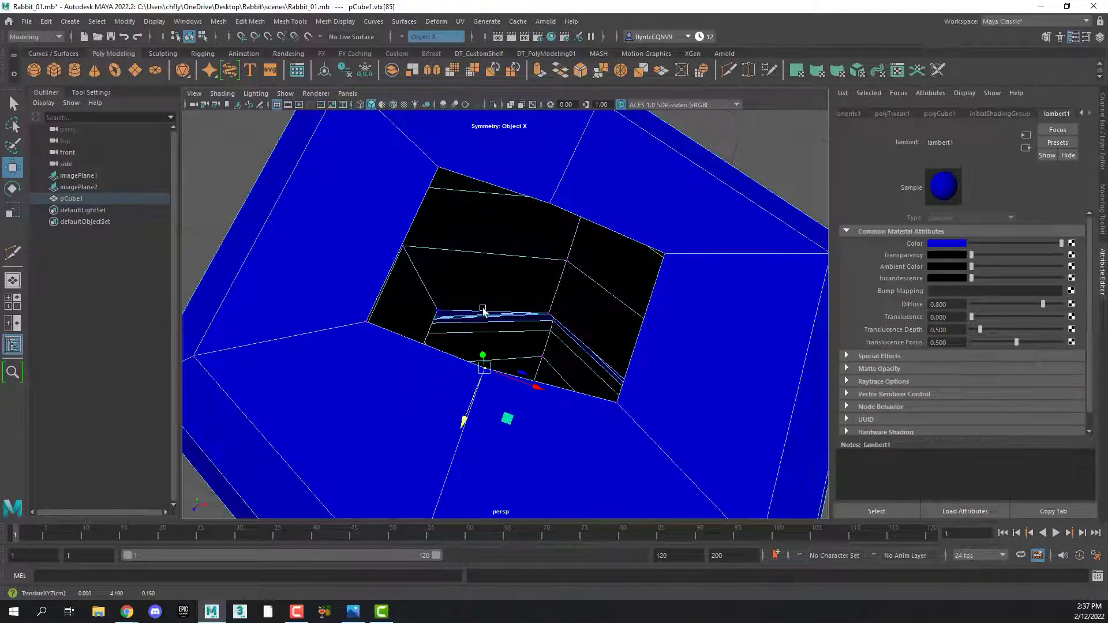
left_click_drag(484, 311, 555, 312, "alt")
- Switch to edge selection and turn symmetry off
right_click(347, 184)
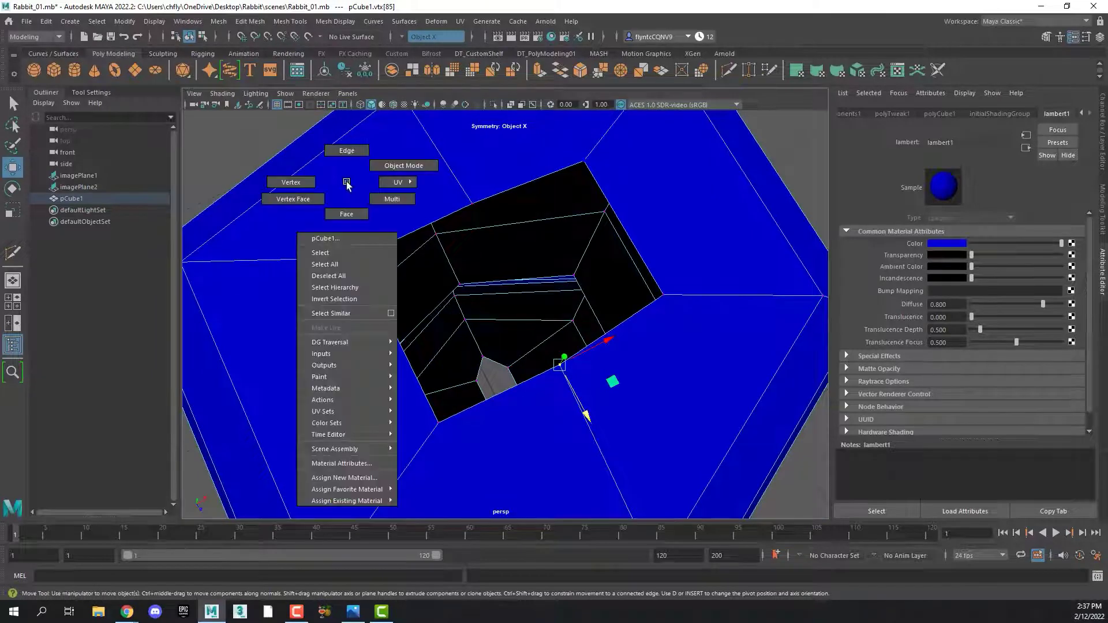
left_click(346, 151)
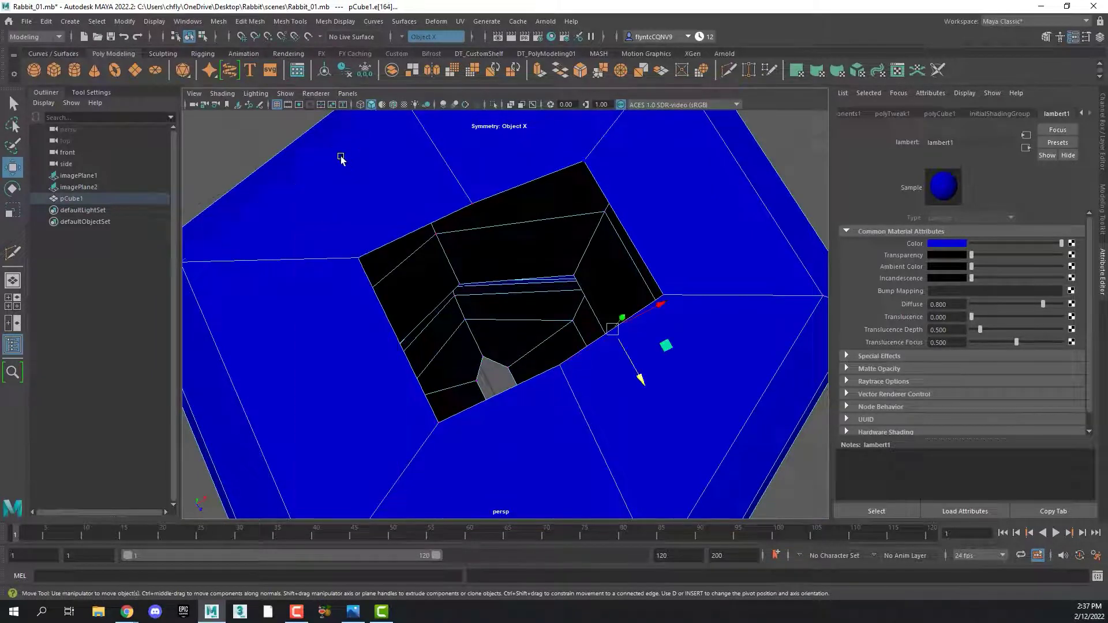
left_click(401, 31)
left_click(419, 38)
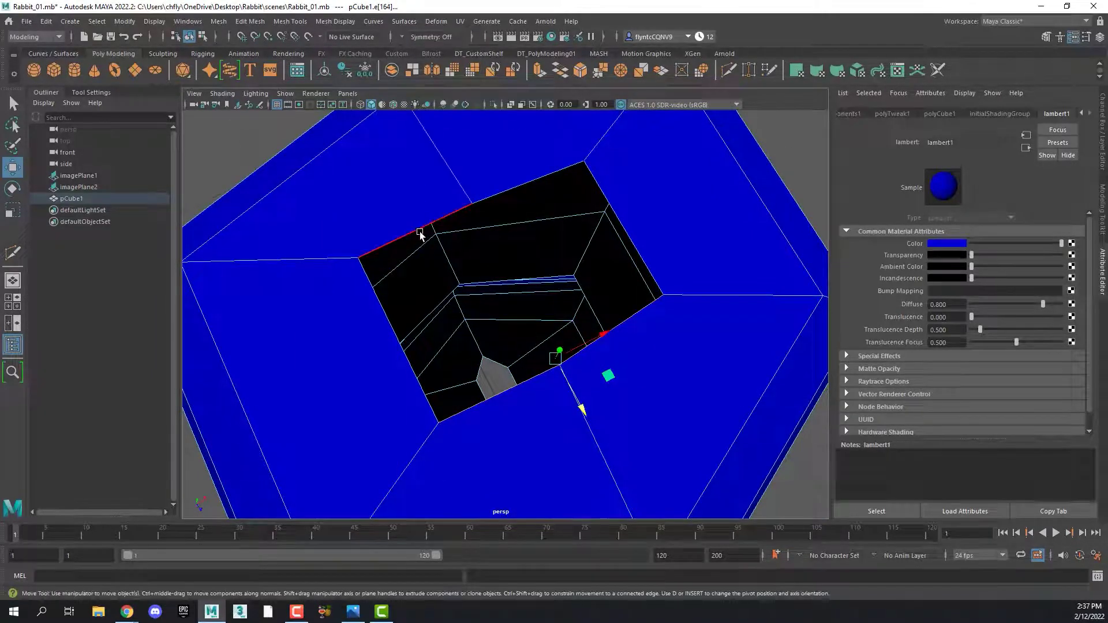
- Select the top and bottom border edges of the crown hole
left_click(420, 232)
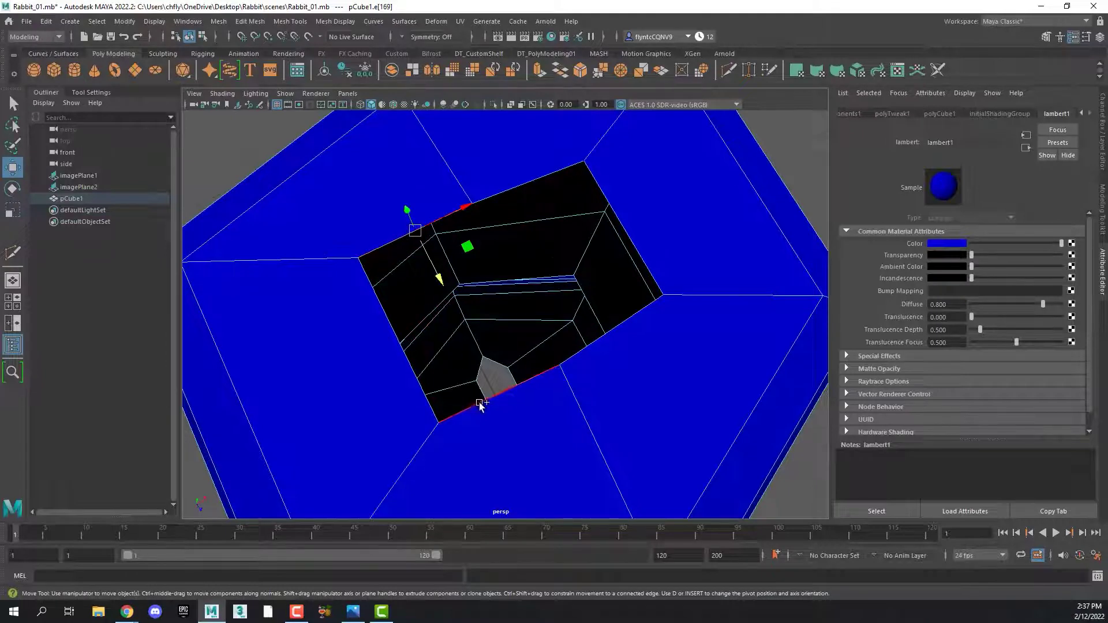
key("ctrl+z")
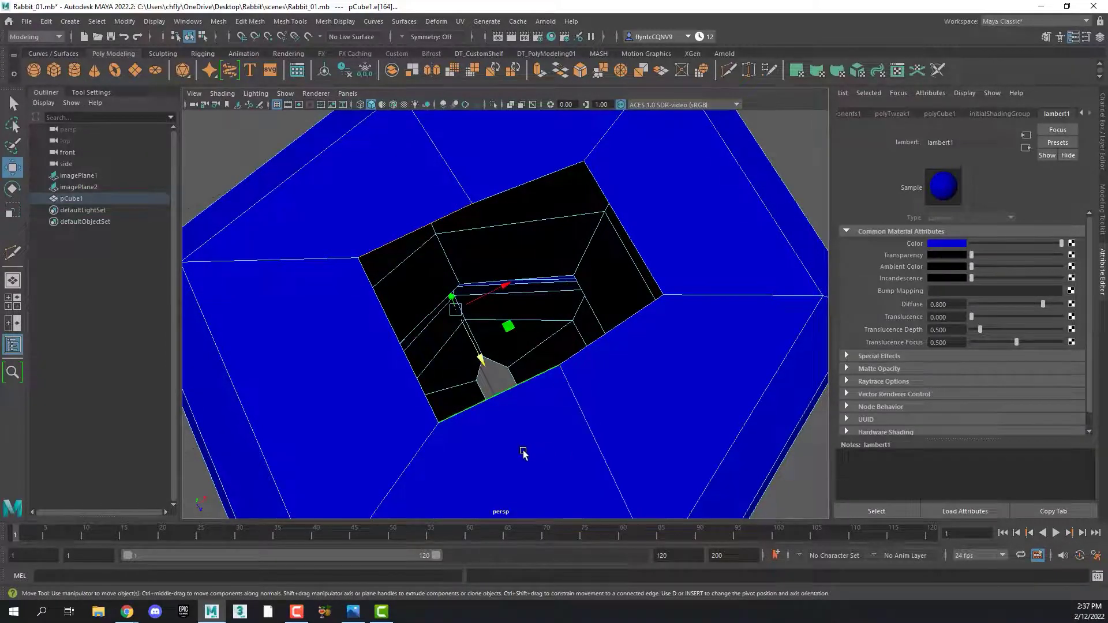
mouse_move(522, 453)
left_mouse_down("alt")
mouse_move(533, 436)
mouse_move(517, 438)
left_mouse_up("alt")
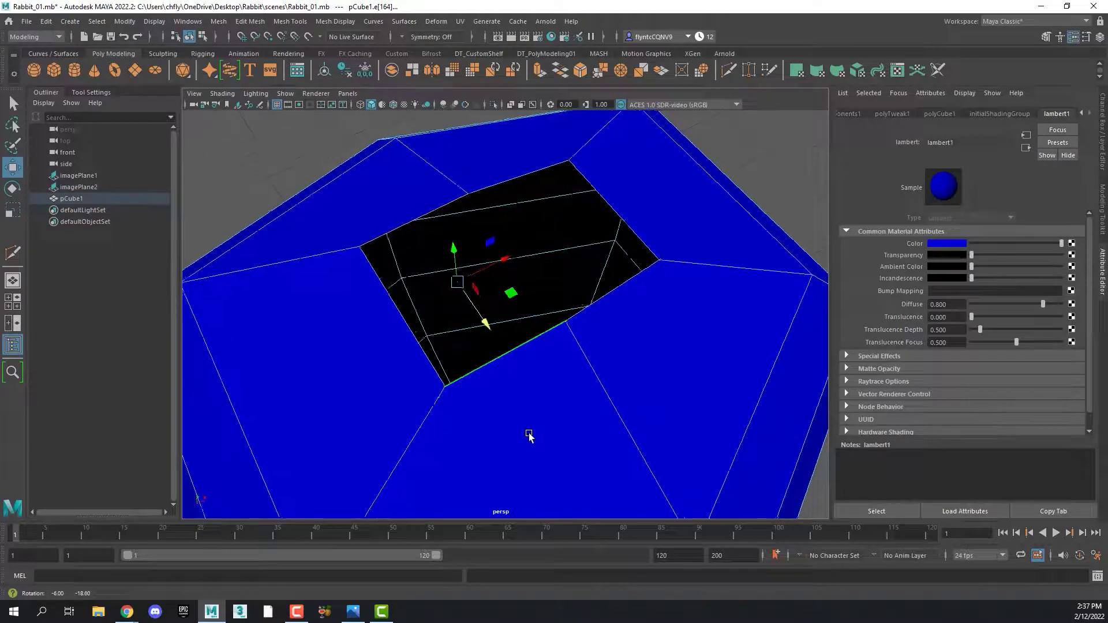
left_click(512, 185)
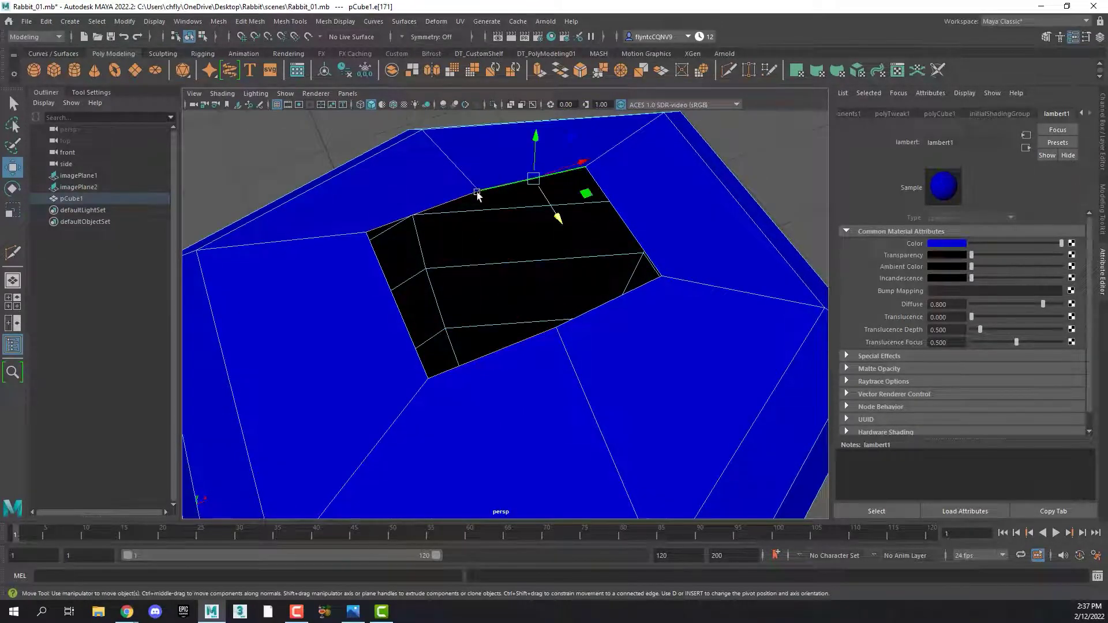
left_click(441, 204)
left_click(607, 303)
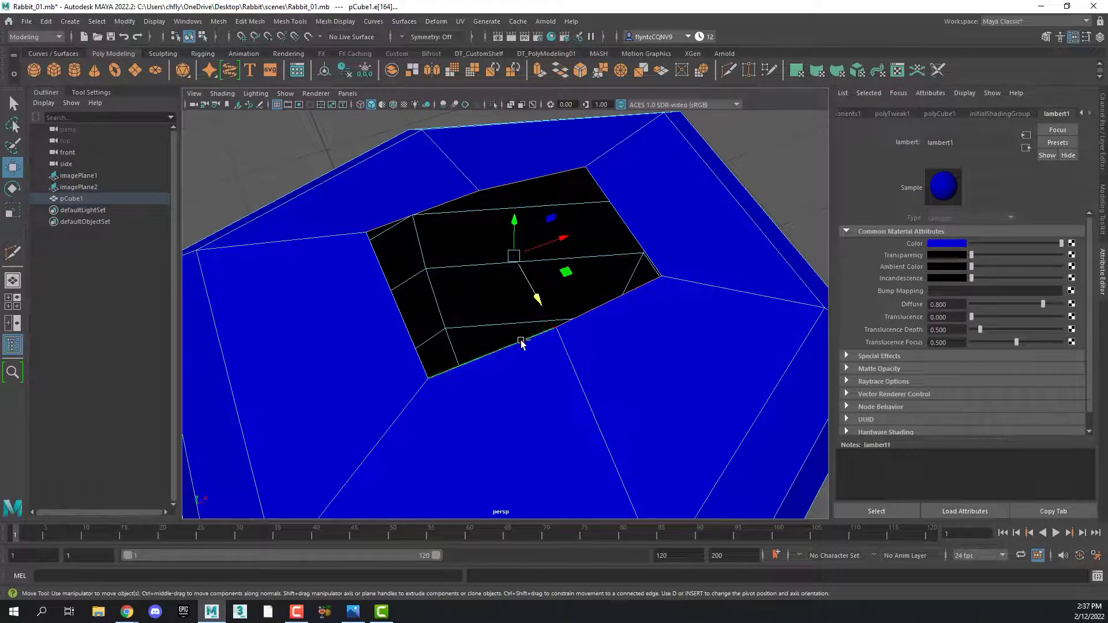
mouse_move(580, 387)
left_mouse_down("alt")
mouse_move(646, 386)
mouse_move(684, 371)
mouse_move(639, 371)
mouse_move(667, 306)
left_mouse_up("alt")
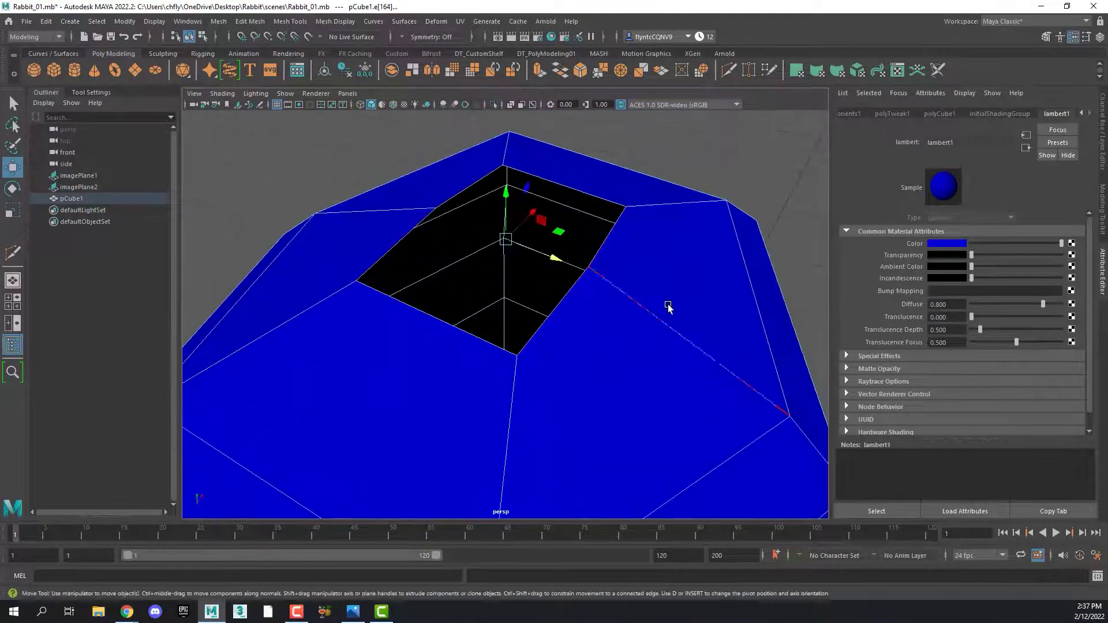
- Bridge the selected crown border edges so the head surface becomes continuous
right_click(665, 259, "shift")
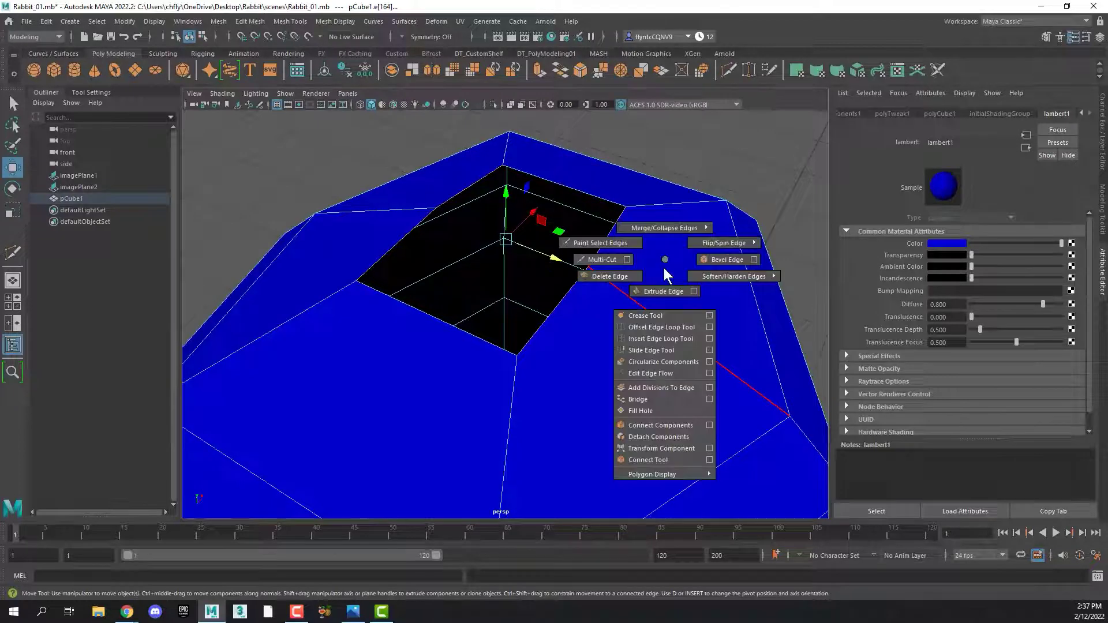
left_click(656, 400)
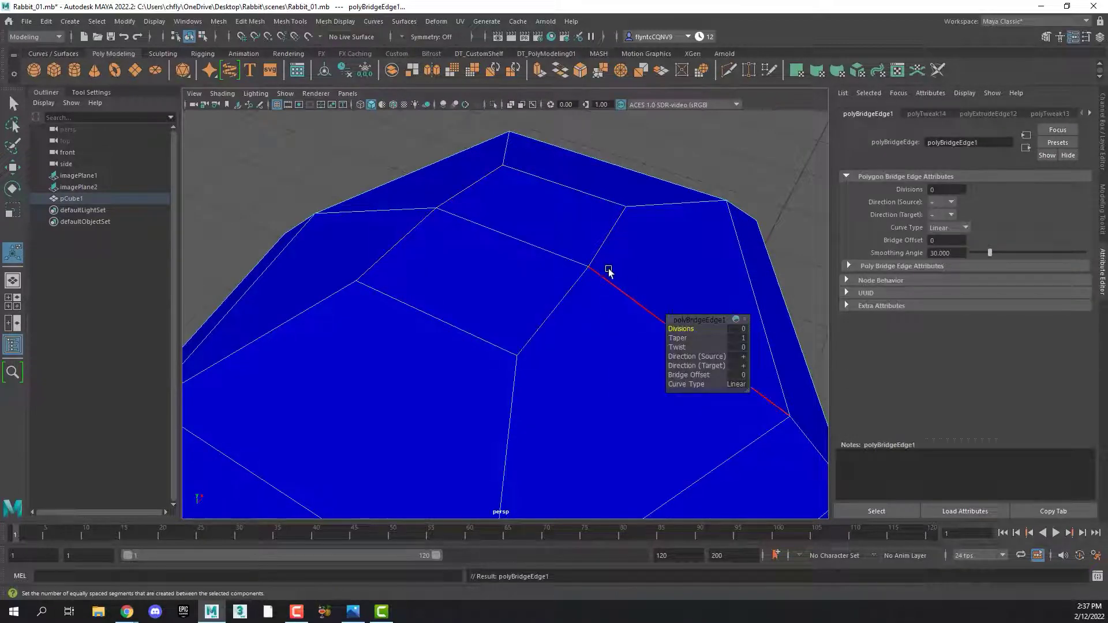
mouse_move(607, 271)
left_mouse_down("alt")
mouse_move(522, 250)
mouse_move(575, 256)
left_mouse_up("alt")
scroll(576, 256, "down", 3)
mouse_move(543, 302)
left_mouse_down("alt")
mouse_move(464, 395)
mouse_move(509, 440)
mouse_move(724, 579)
left_mouse_up("alt")
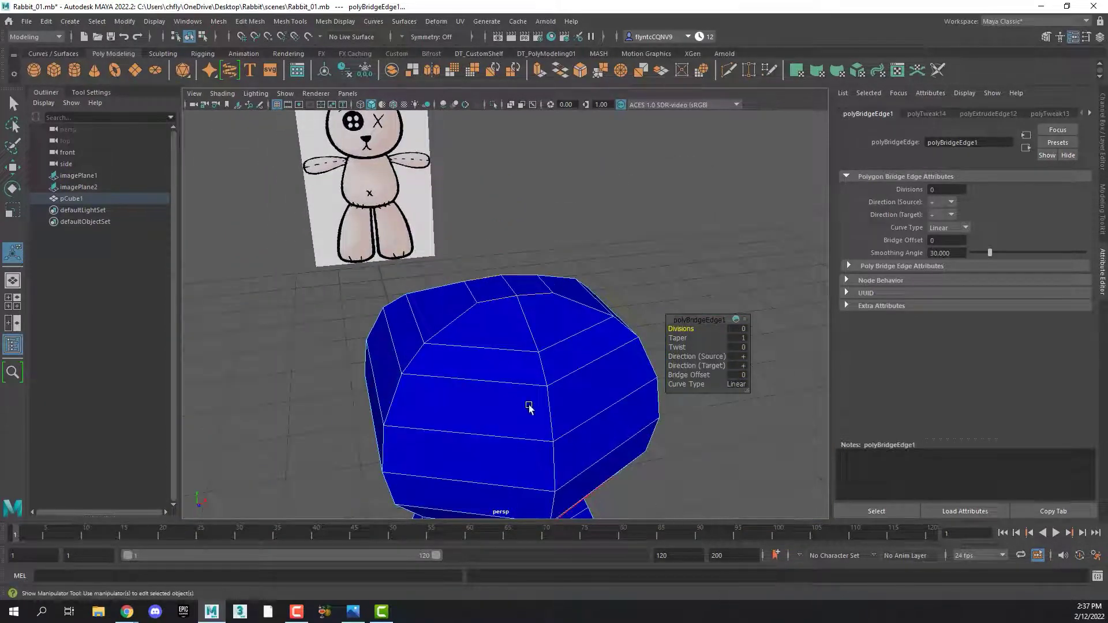
scroll(527, 408, "up", 3)
- Flatten the crotch hole by moving its top tip vertex down and bottom tip vertex up
left_click_drag(527, 408, 511, 292, "alt")
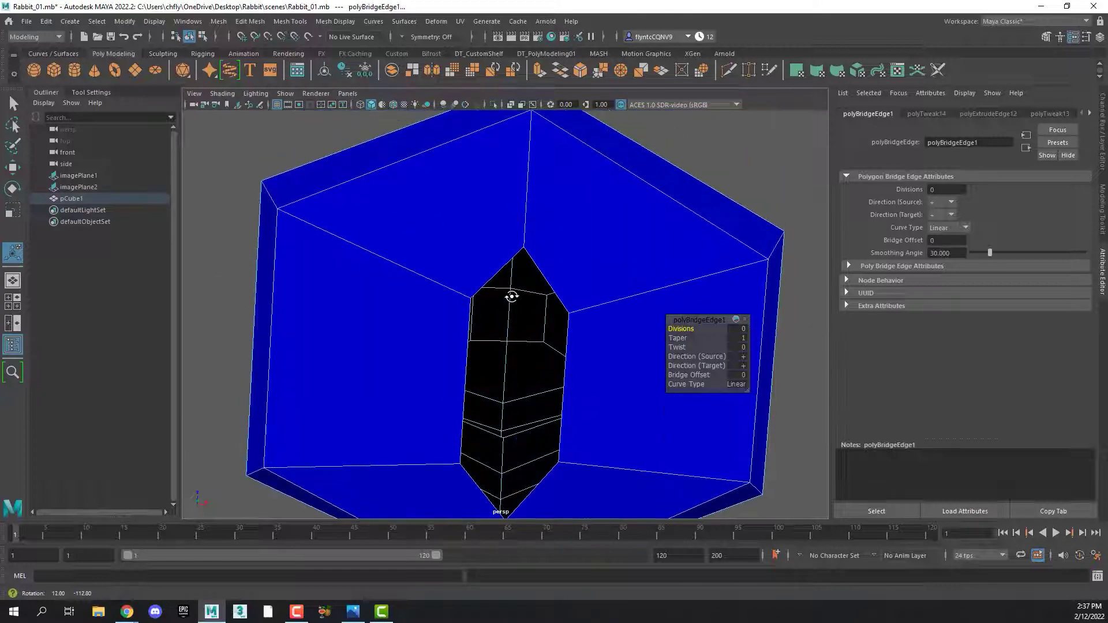
mouse_move(594, 246)
right_mouse_down()
mouse_move(593, 214)
mouse_move(535, 251)
right_mouse_up()
right_click(528, 239)
left_click(528, 250)
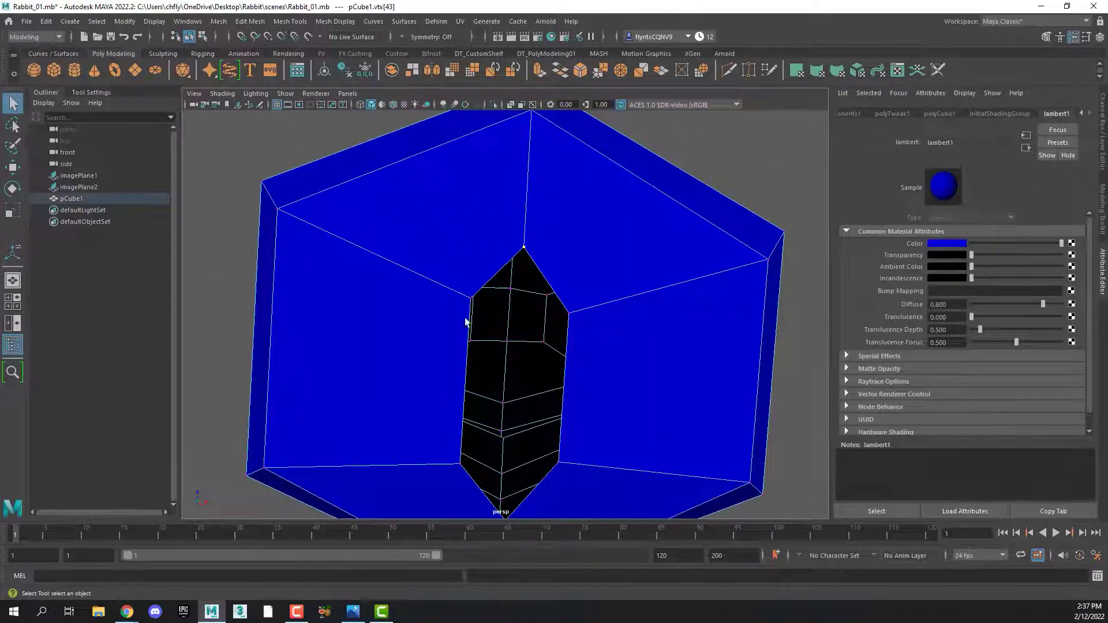
left_click(14, 167)
left_click_drag(526, 198, 517, 252)
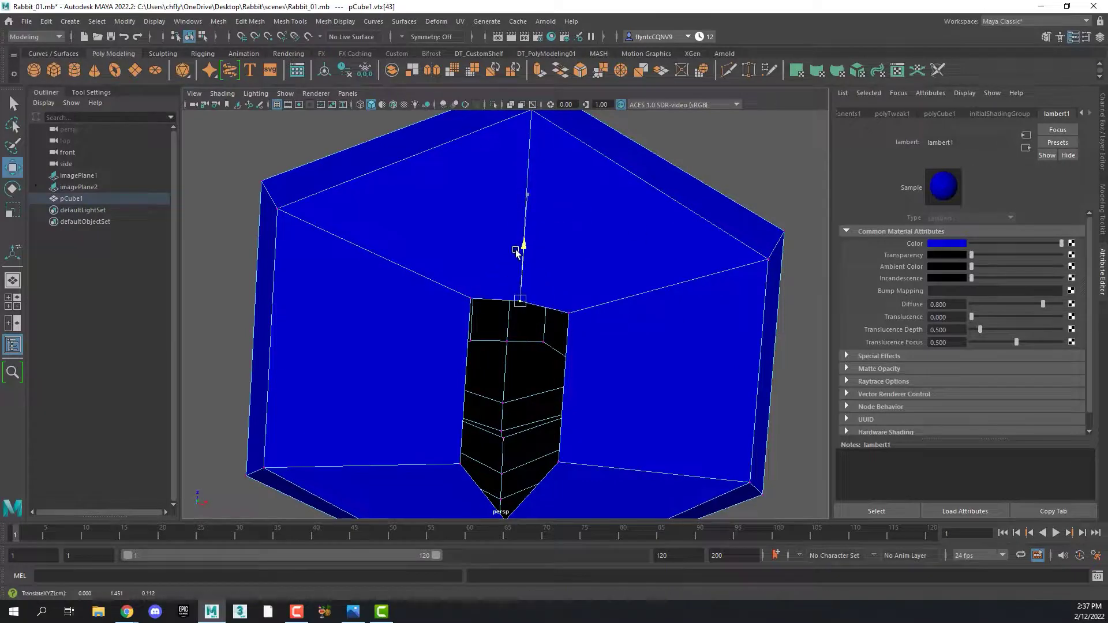
scroll(589, 411, "down", 3)
mouse_move(601, 334)
left_mouse_down("alt")
mouse_move(588, 326)
mouse_move(527, 347)
left_mouse_up("alt")
left_click(527, 346)
left_click_drag(527, 299, 526, 256)
- In edge mode, select the crotch hole's top and bottom edges
right_click(579, 190)
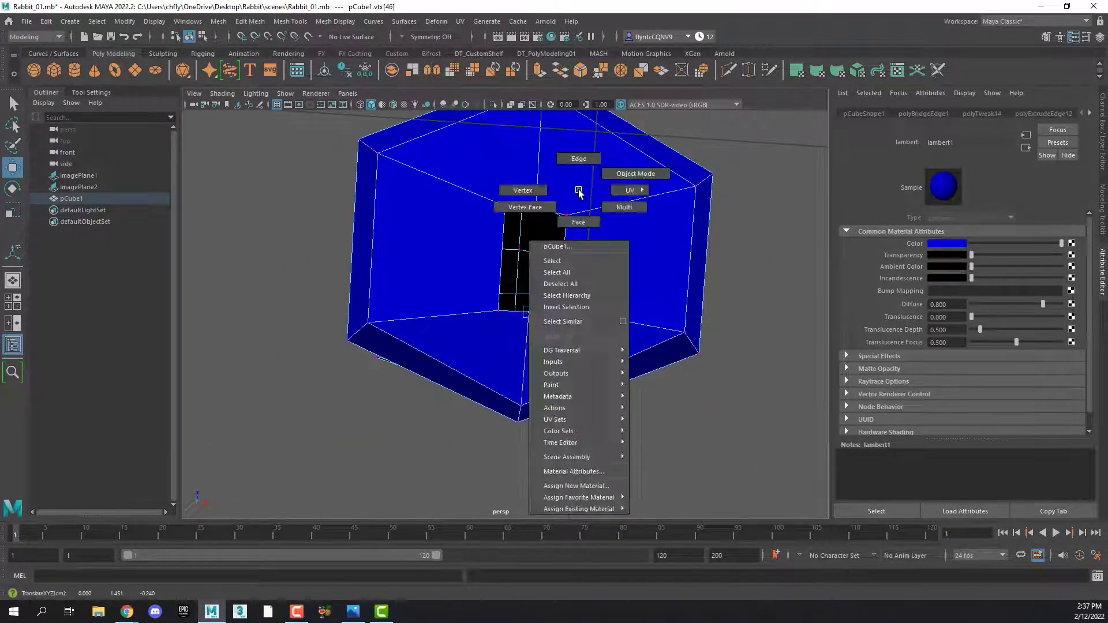
left_click(579, 160)
left_click(546, 209)
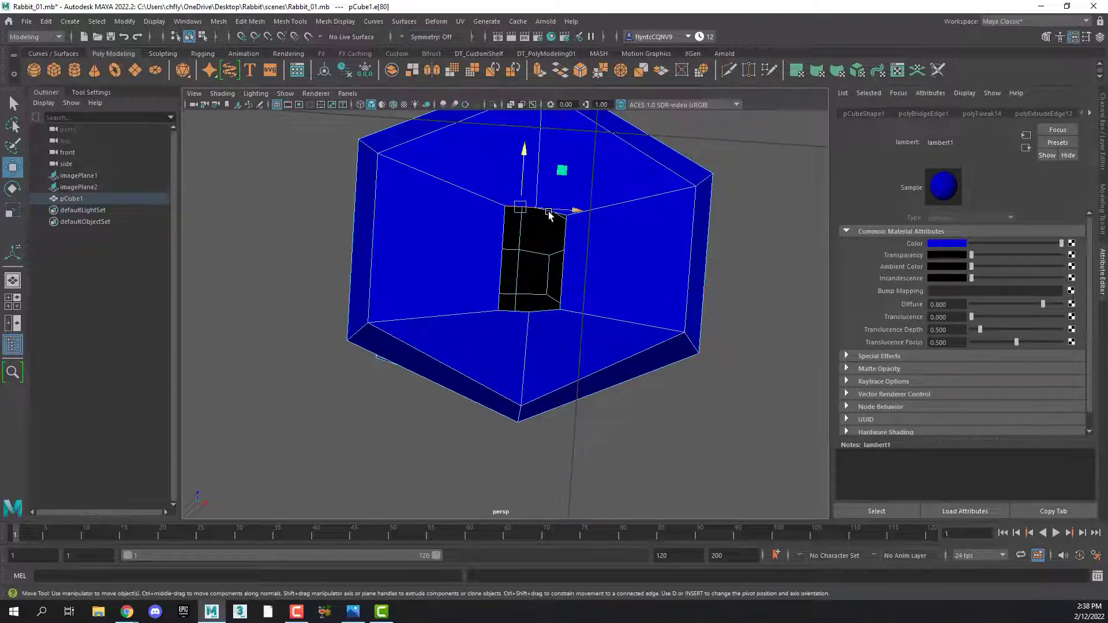
left_click_drag(550, 216, 555, 216)
left_click(547, 313)
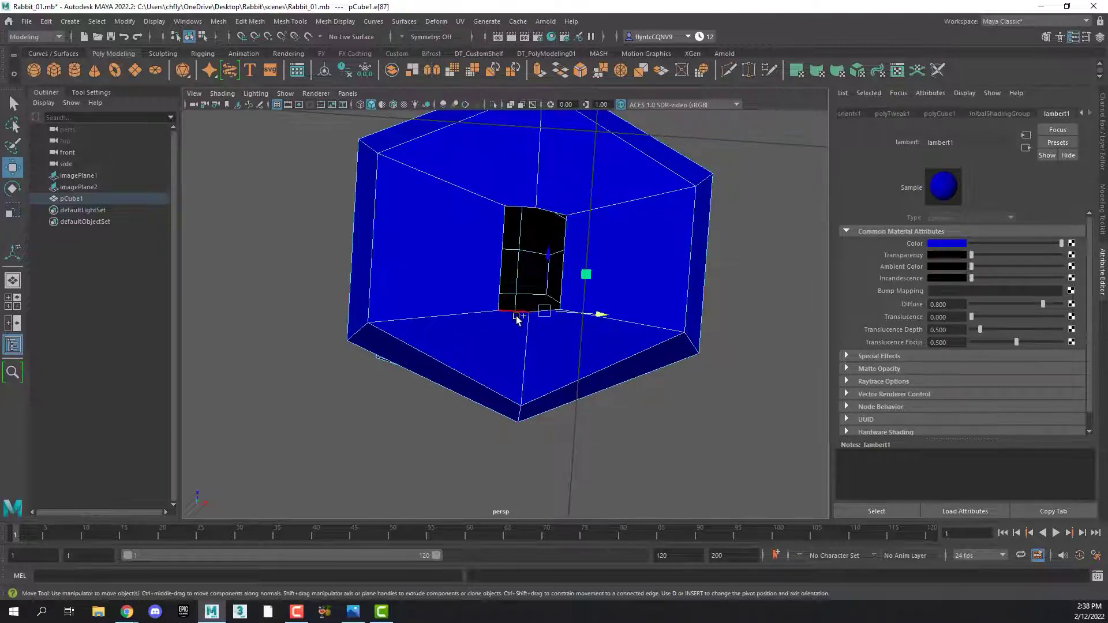
left_click(552, 210)
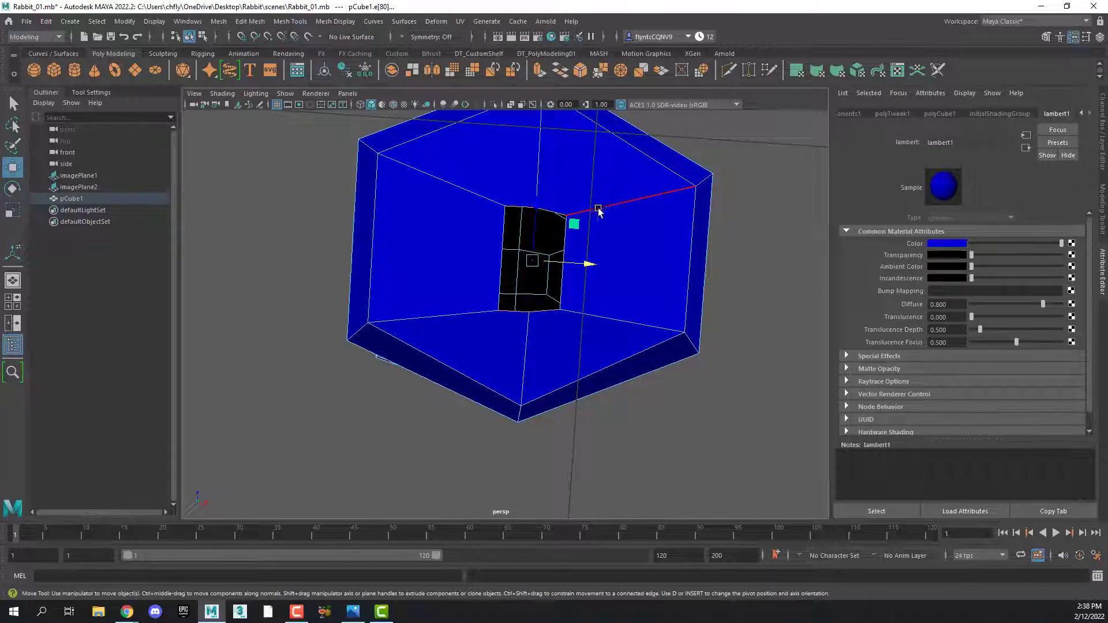
- Bridge the crotch hole's top and bottom edges, then return to the Select tool
right_click(614, 174, "shift")
left_click(598, 313)
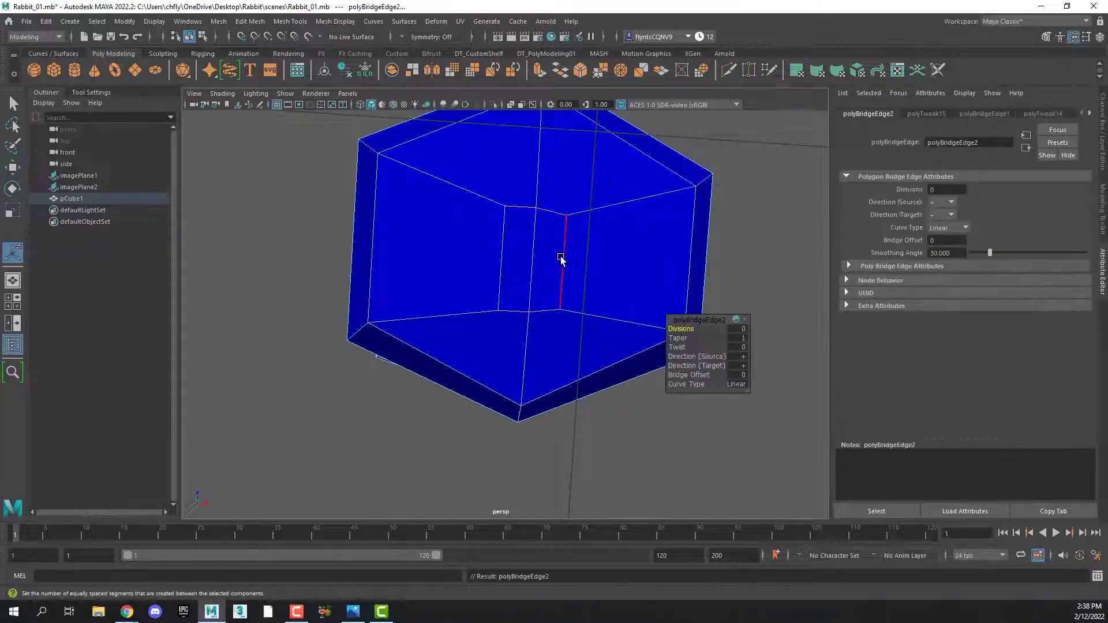
mouse_move(564, 260)
left_mouse_down("alt")
mouse_move(557, 277)
mouse_move(621, 358)
left_mouse_up("alt")
scroll(577, 260, "up", 2)
scroll(578, 259, "up", 1)
scroll(577, 260, "down", 3)
scroll(563, 277, "down", 2)
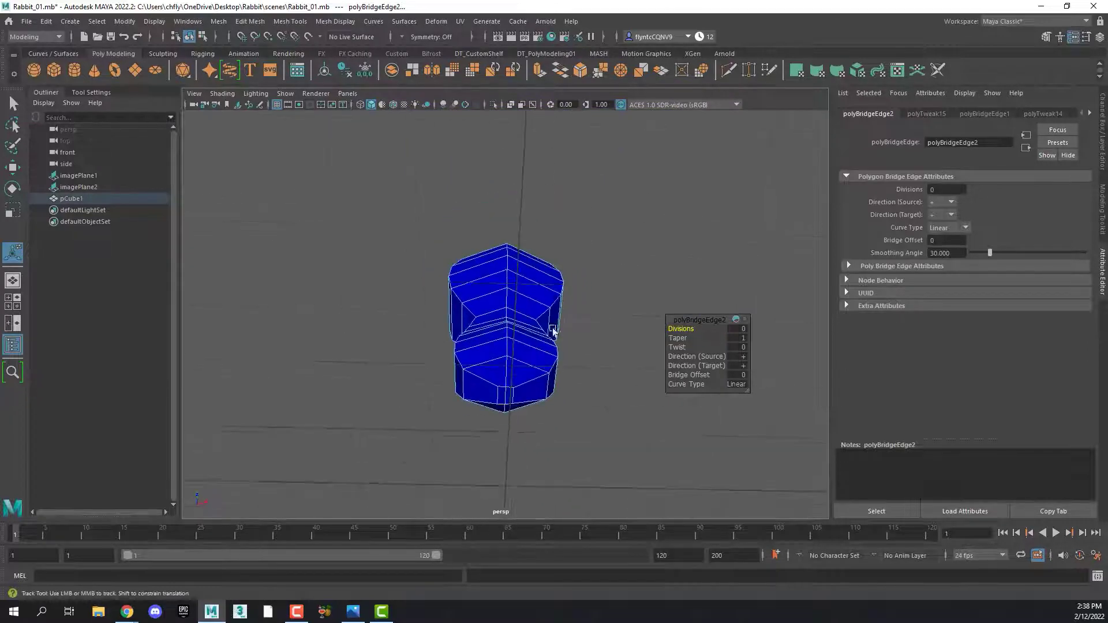
mouse_move(550, 290)
left_mouse_down("alt")
mouse_move(567, 288)
mouse_move(564, 277)
left_mouse_up("alt")
scroll(567, 288, "up", 3)
key("q")
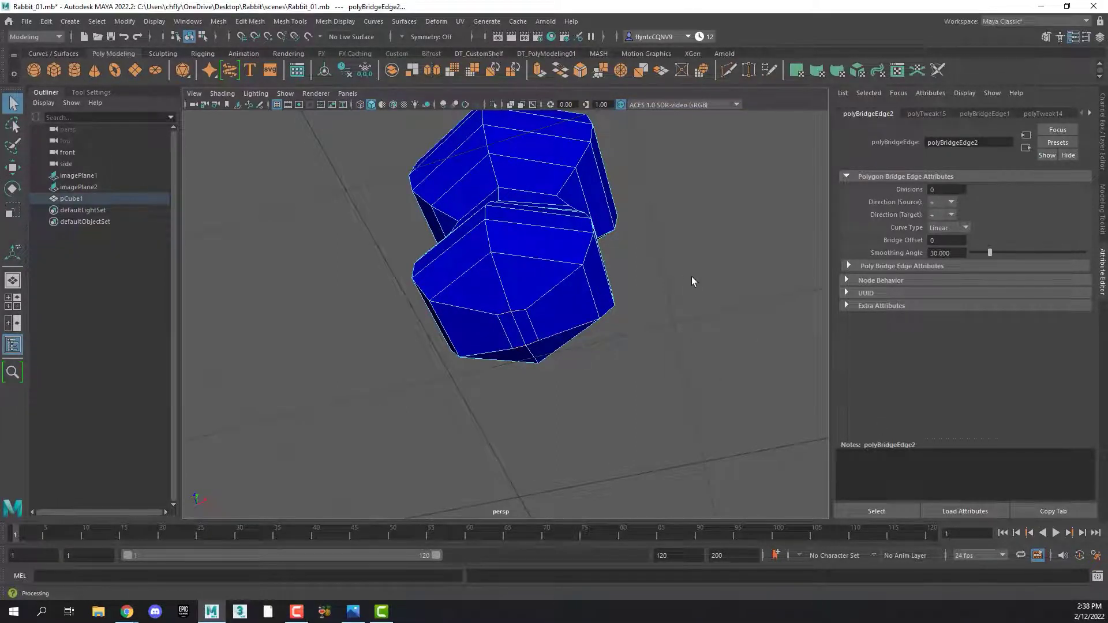
left_click_drag(692, 281, 579, 395, "alt")
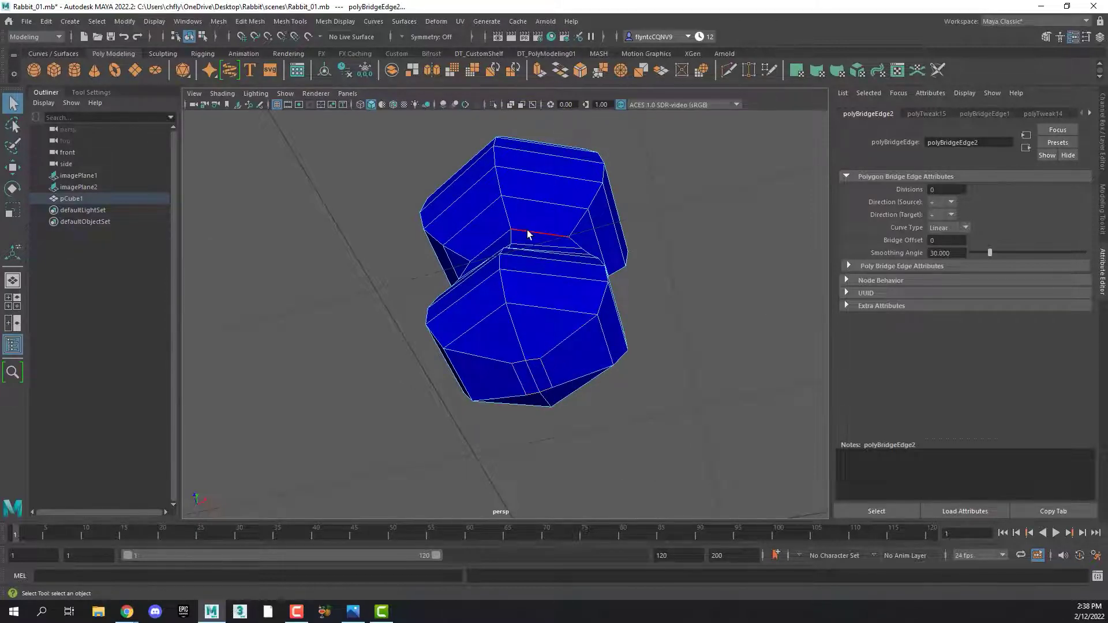
left_click_drag(527, 233, 570, 374, "alt")
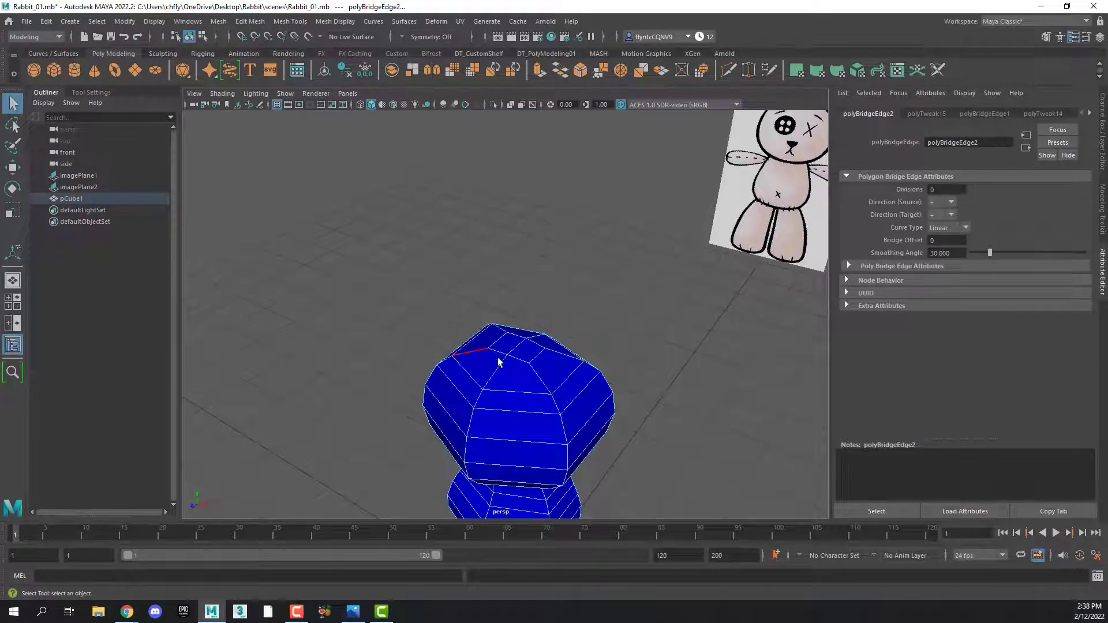
left_click_drag(543, 395, 534, 354, "alt")
right_click_drag(534, 353, 532, 349, "alt")
mouse_move(532, 349)
middle_mouse_down("alt")
mouse_move(539, 408)
mouse_move(538, 349)
mouse_move(518, 322)
middle_mouse_up("alt")
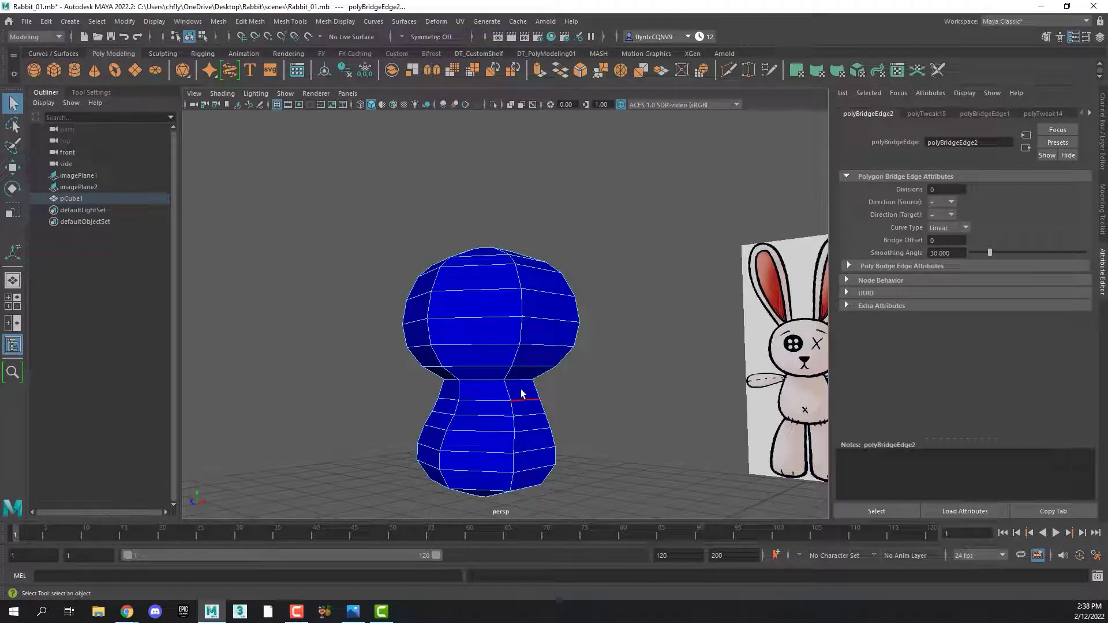
mouse_move(502, 384)
left_mouse_down("alt")
mouse_move(549, 382)
mouse_move(548, 341)
mouse_move(546, 384)
mouse_move(526, 396)
mouse_move(539, 404)
mouse_move(531, 398)
left_mouse_up("alt")
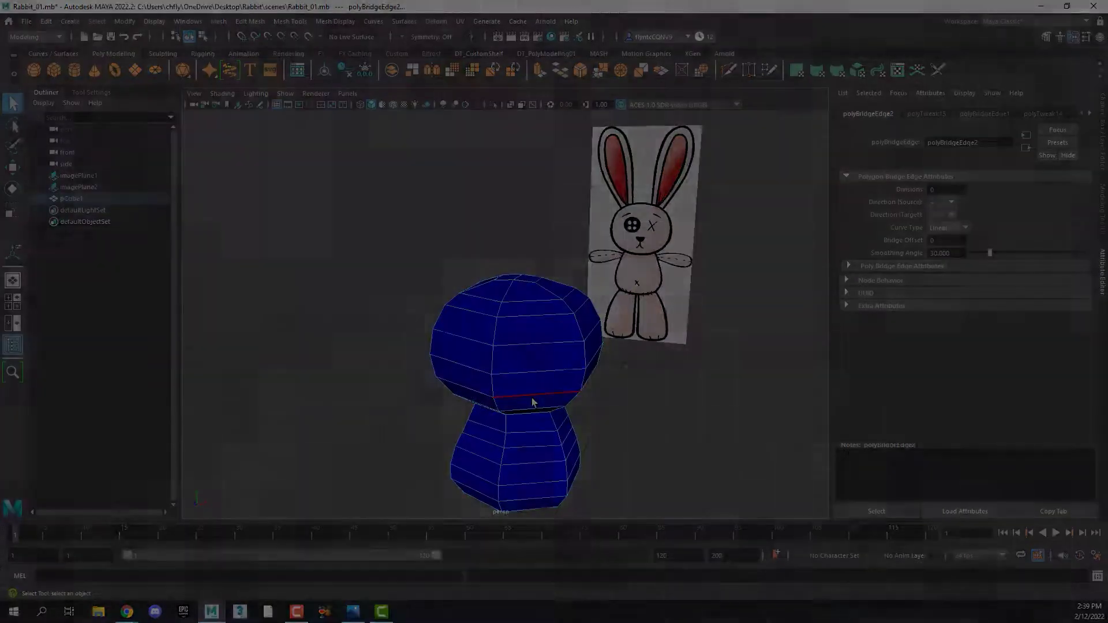